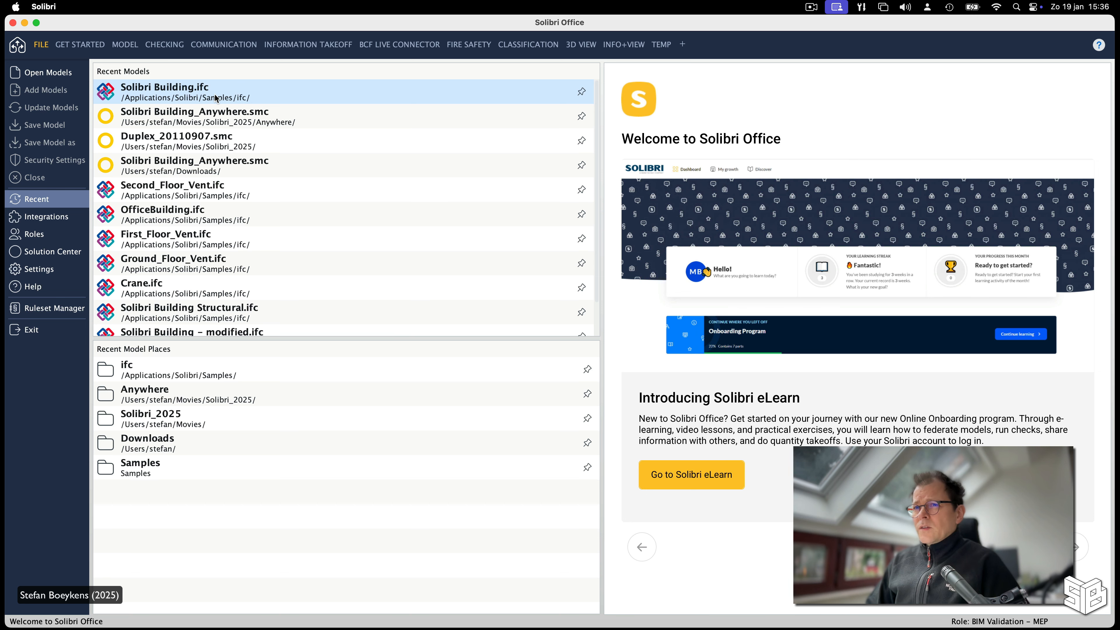
# Open the recent model Solibri Building.ifc and dismiss the to-do list.
pyautogui.click(231, 99)
pyautogui.click(231, 100)
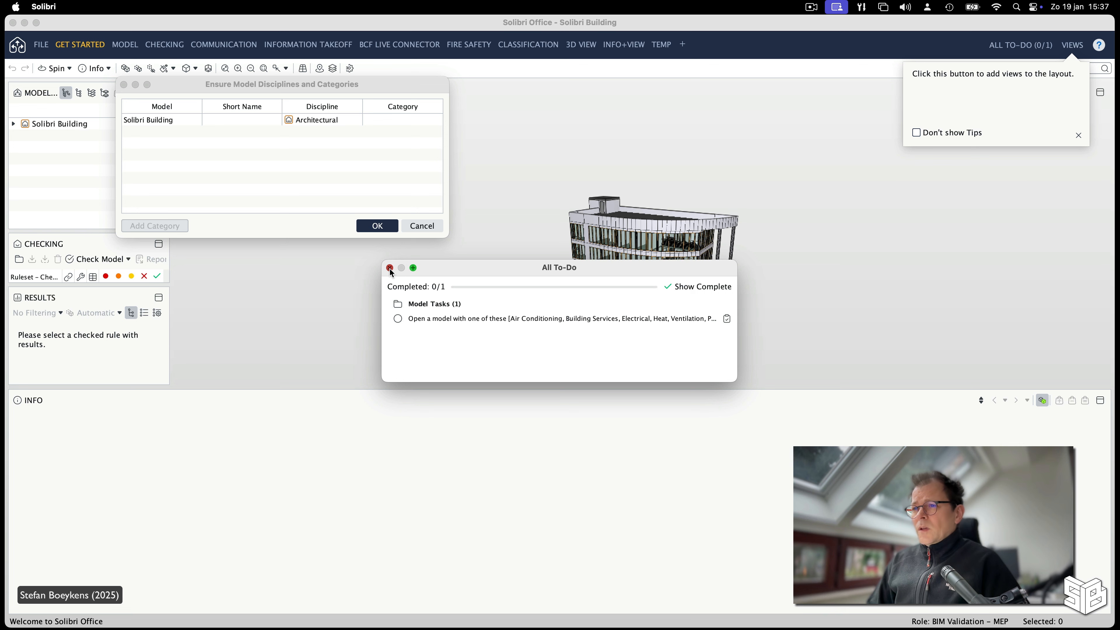
pyautogui.click(390, 268)
# Give the Solibri Building model the short name ARCH and accept its discipline settings.
pyautogui.click(170, 123)
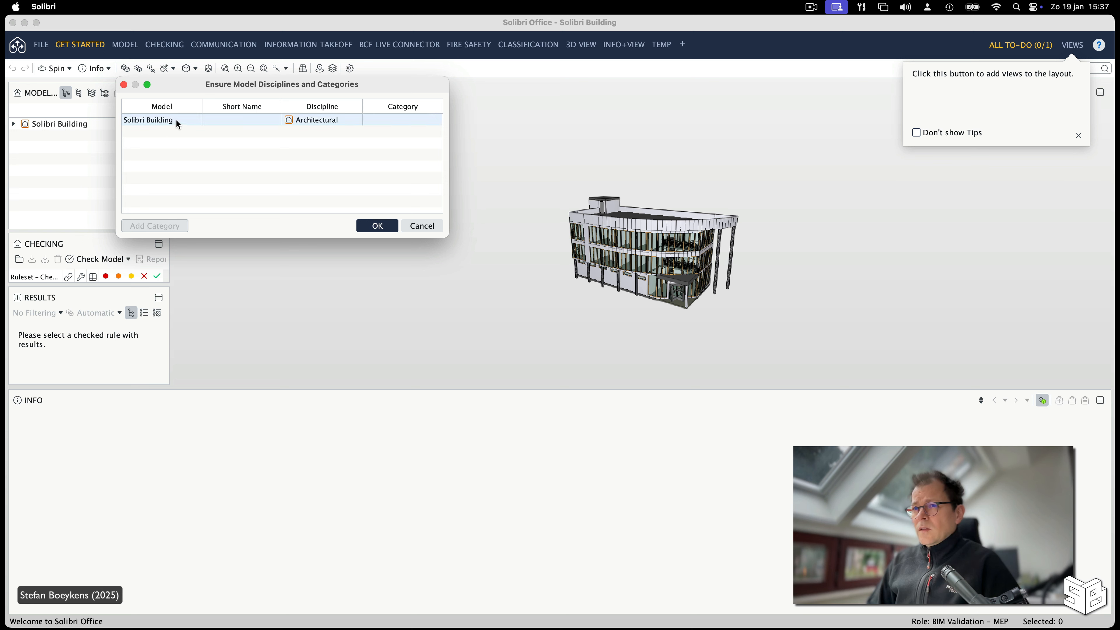
pyautogui.click(167, 119)
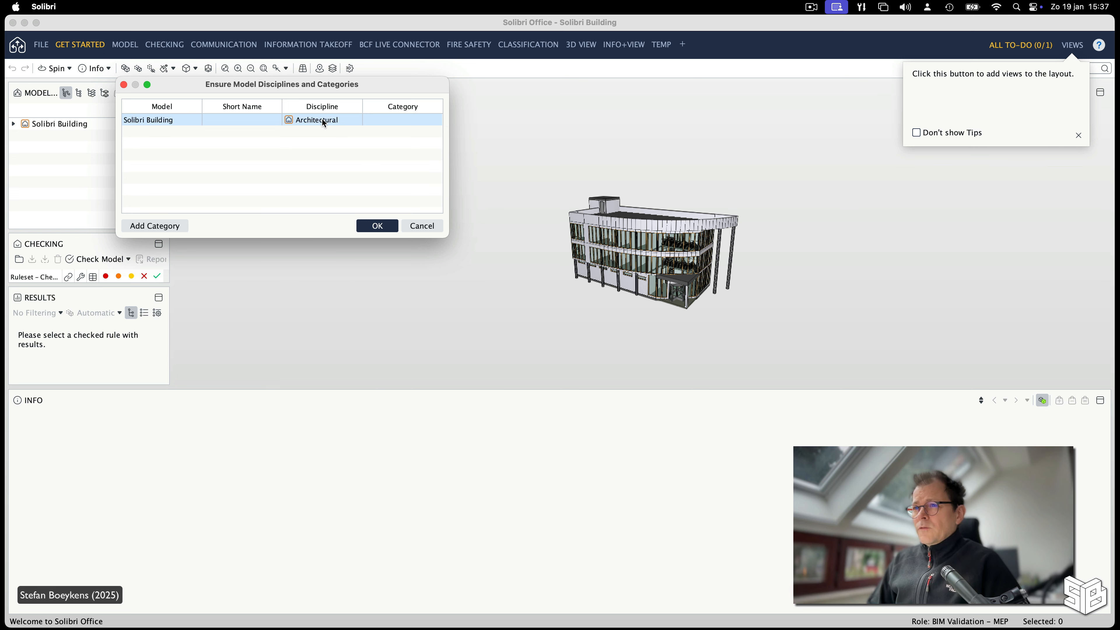
pyautogui.click(223, 117)
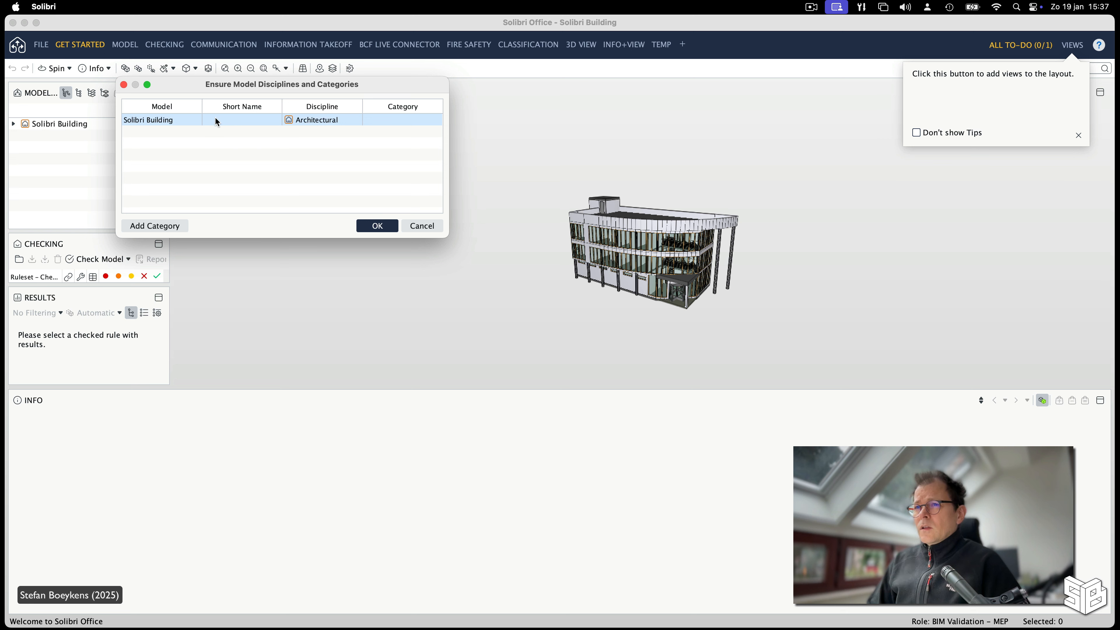
pyautogui.click(218, 118)
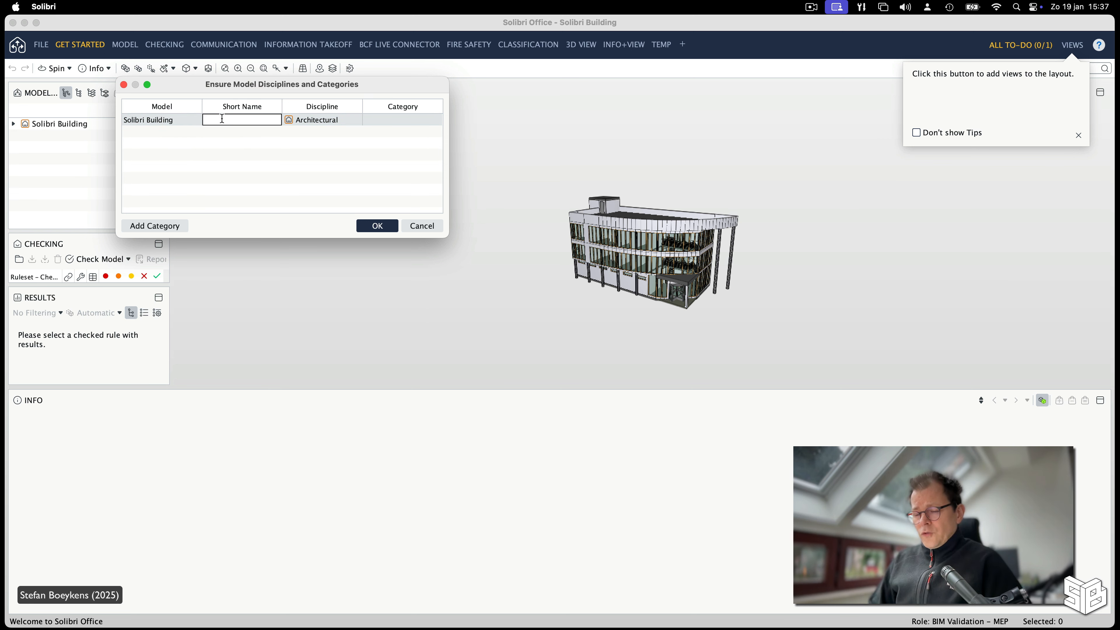
pyautogui.write('ARCH')
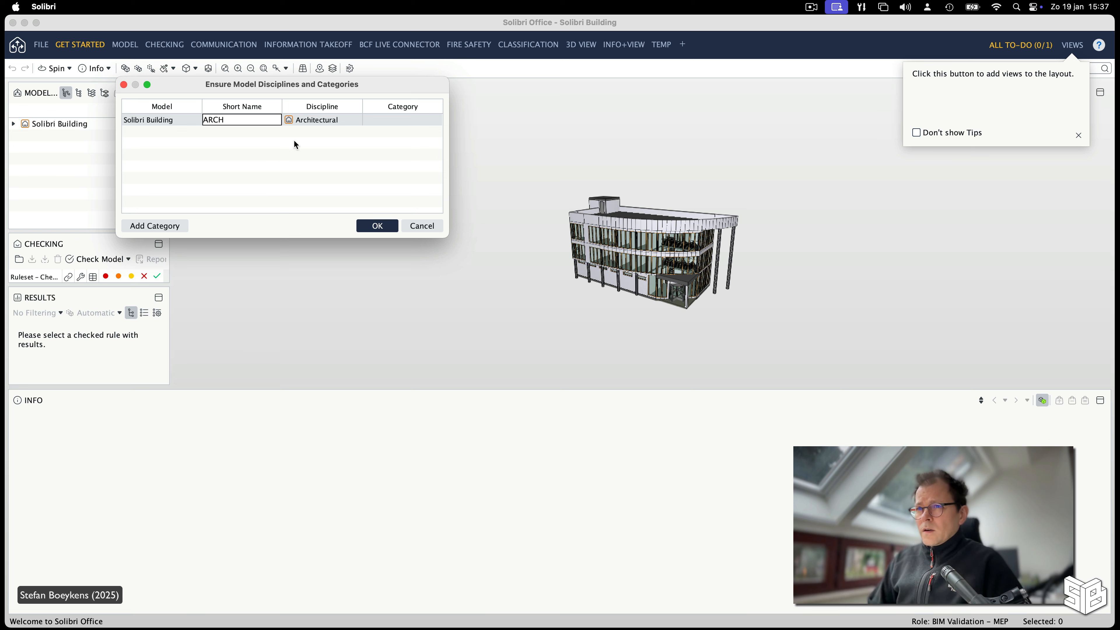
pyautogui.click(380, 226)
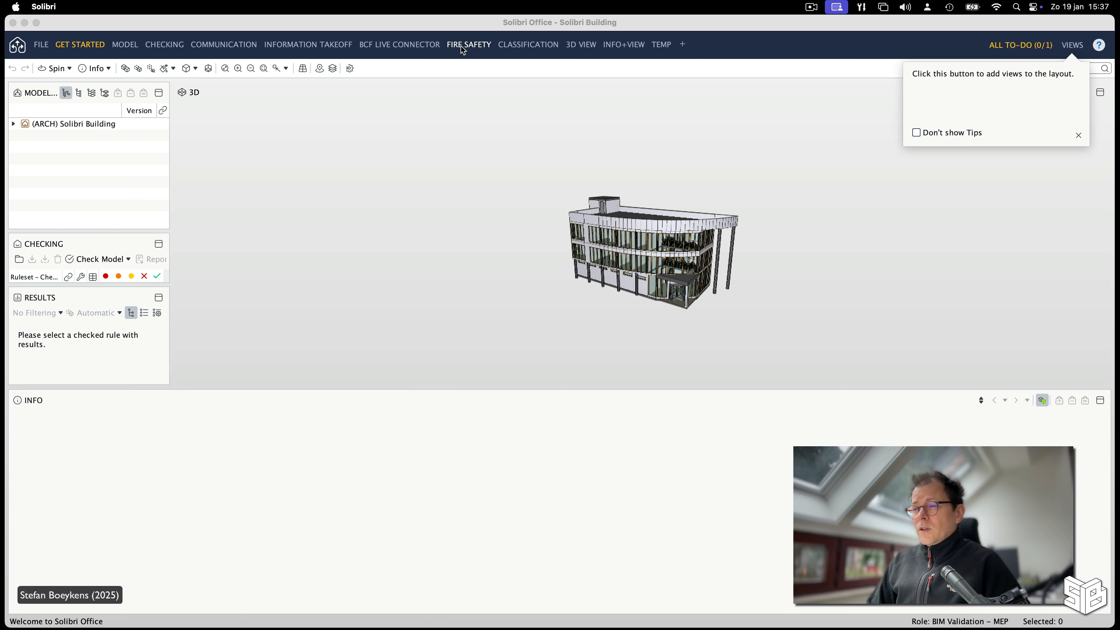
# View the Classification layout without loading any takeoff definitions, and view the 3D View layout.
pyautogui.click(525, 47)
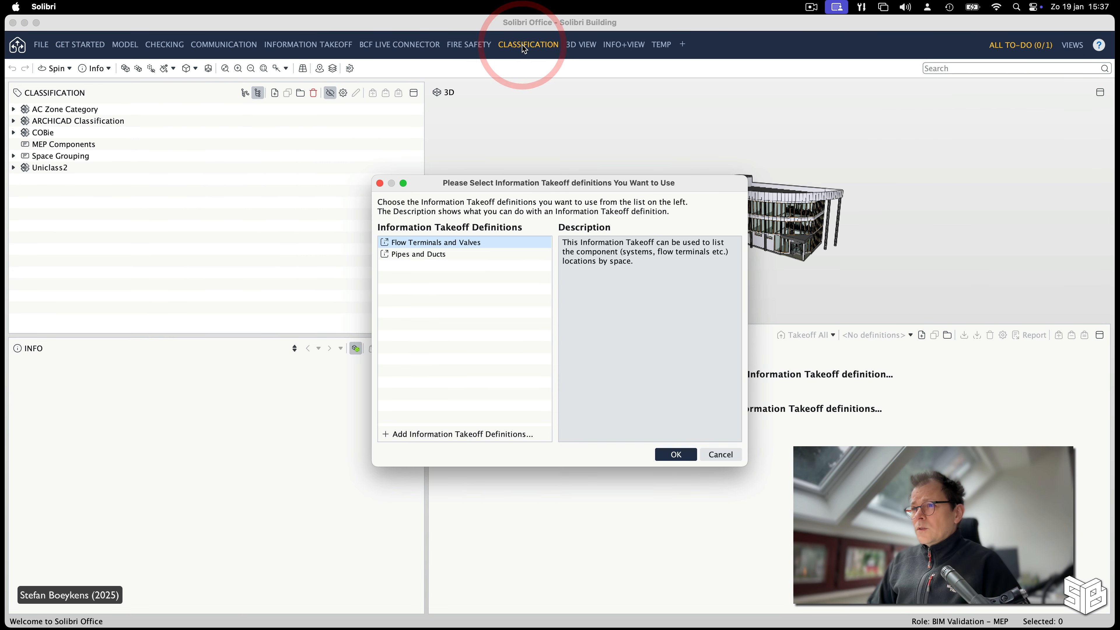
pyautogui.click(379, 182)
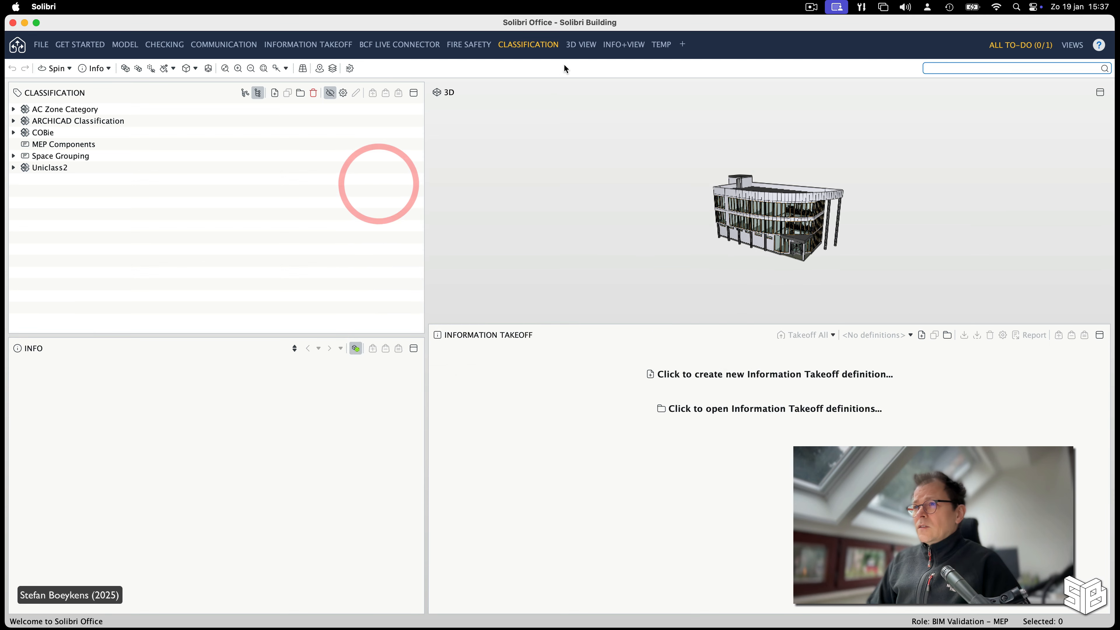
pyautogui.click(579, 47)
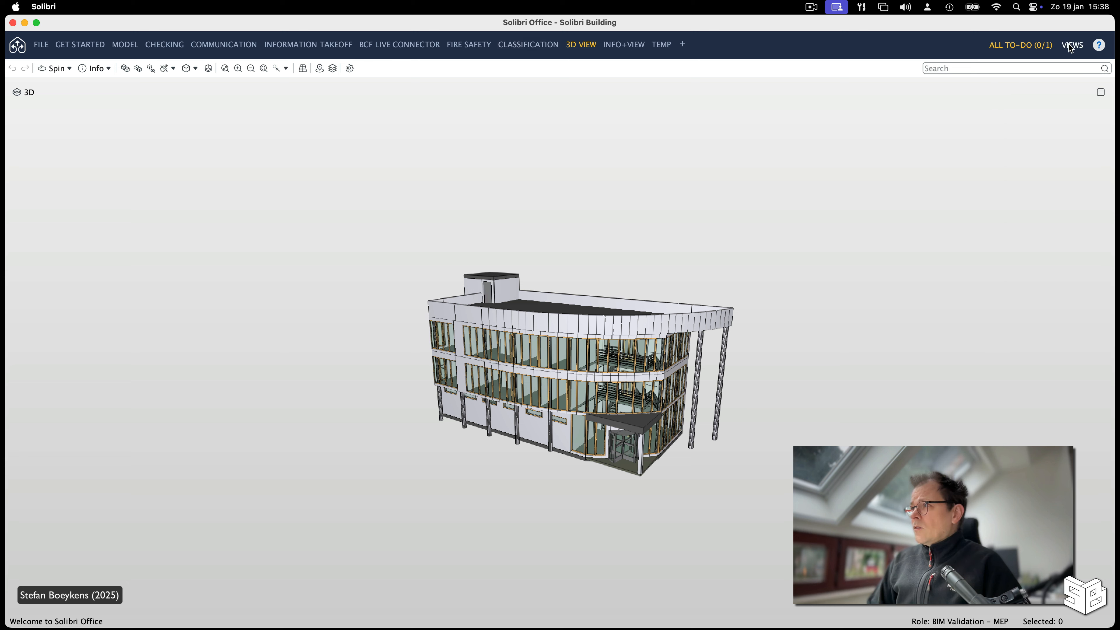
# Create a new layout named Example and add the 3D view to it.
pyautogui.click(683, 46)
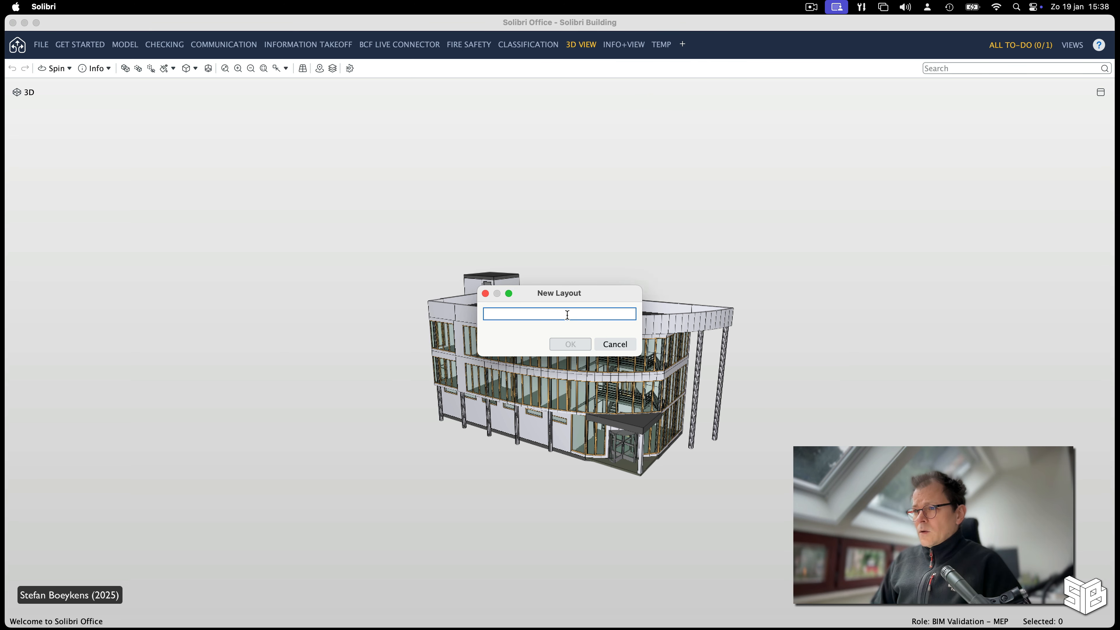
pyautogui.write('Example')
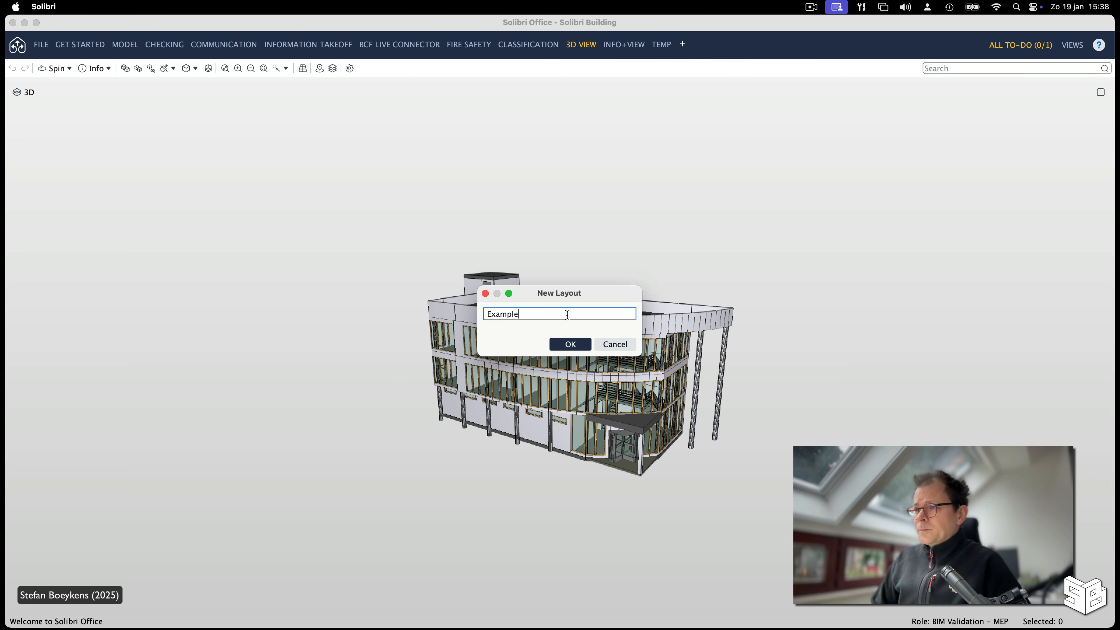
pyautogui.click(570, 344)
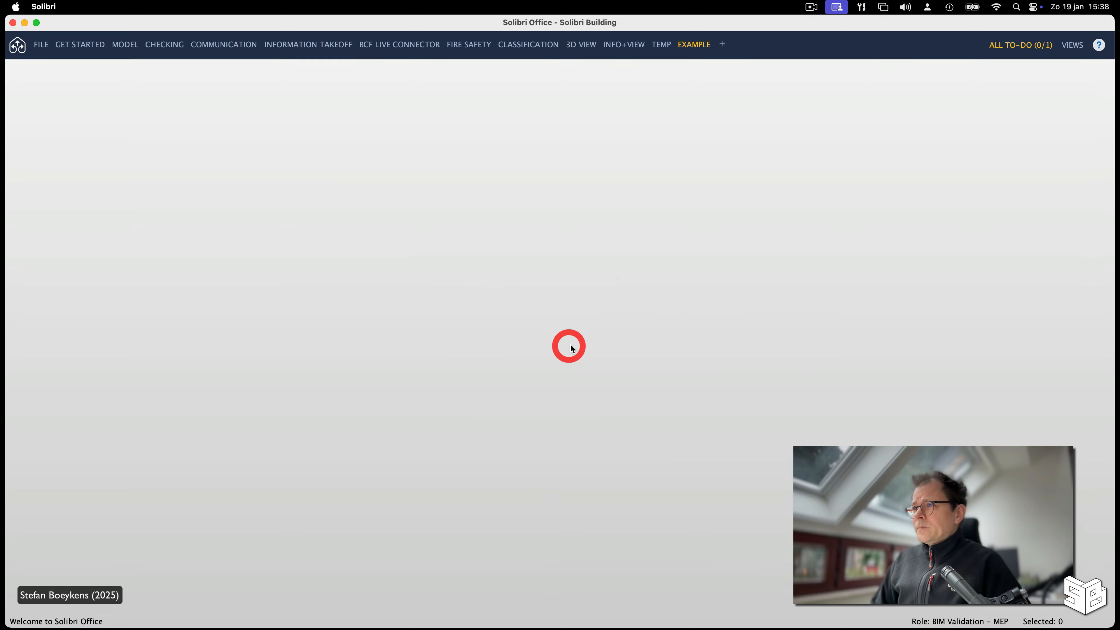
pyautogui.click(1072, 45)
pyautogui.click(1017, 67)
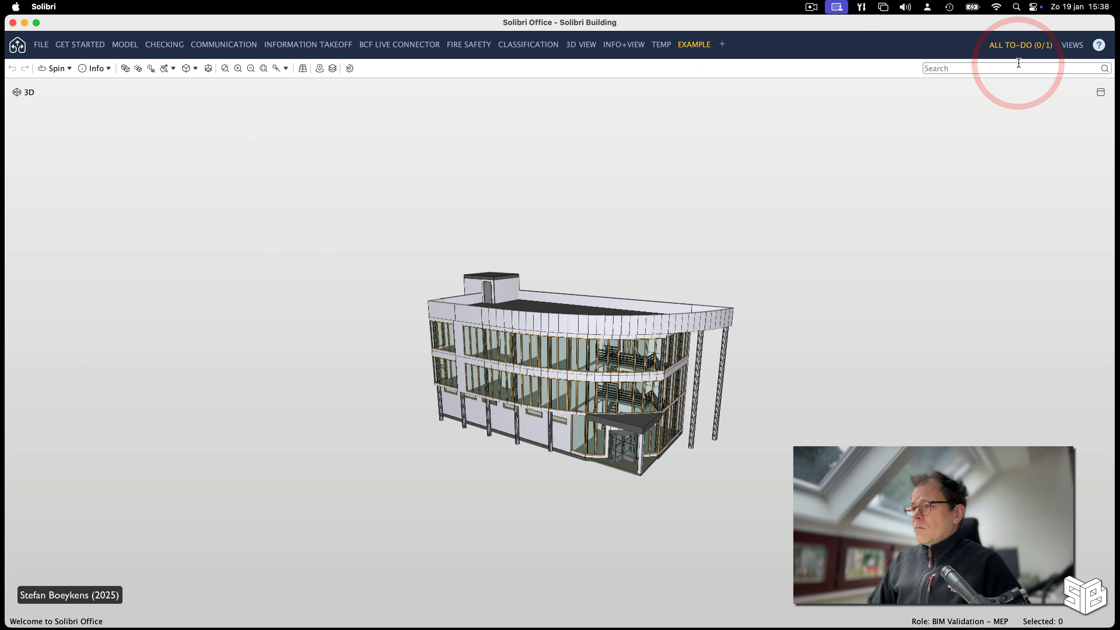
# Add the Model Tree view to the Example layout, dock it beside the 3D view and narrow it to about a quarter of the width.
pyautogui.click(1075, 45)
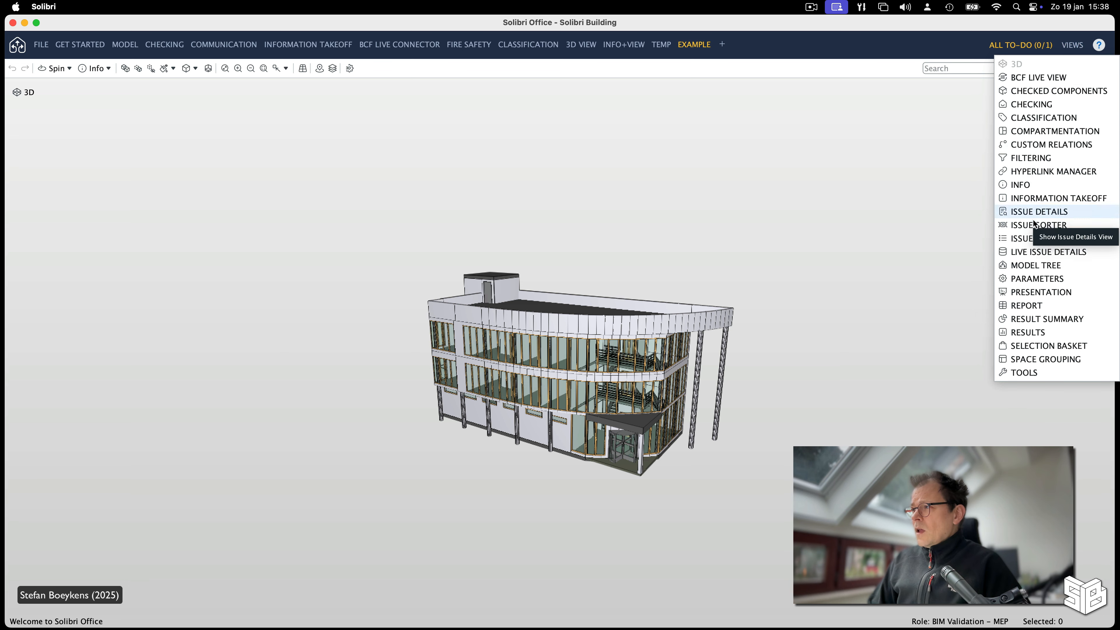
pyautogui.click(1030, 266)
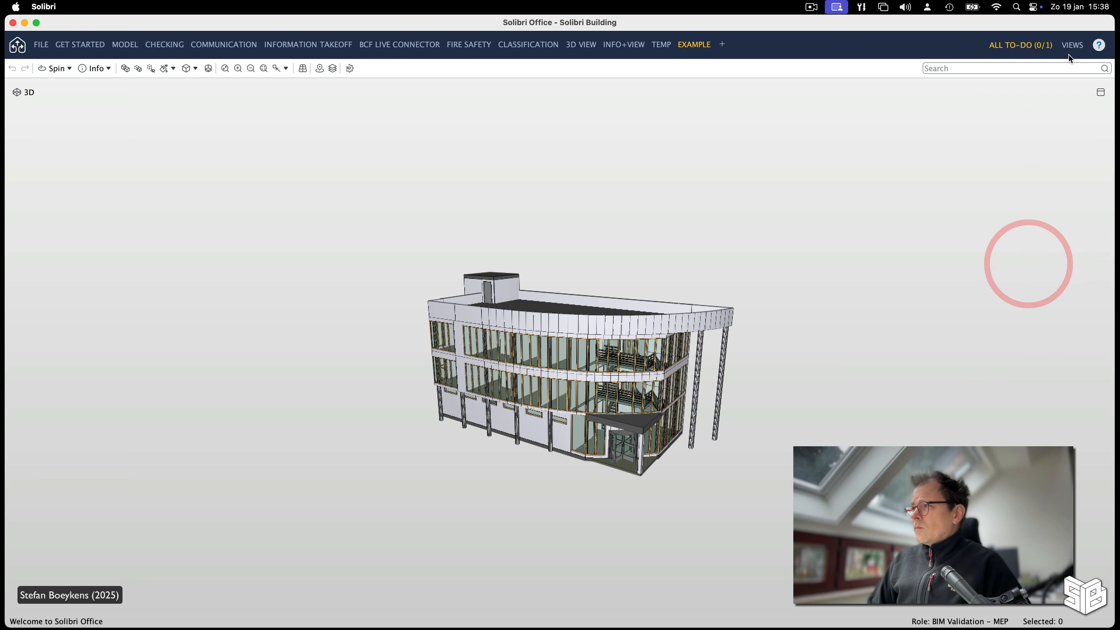
pyautogui.click(1072, 45)
pyautogui.click(1026, 265)
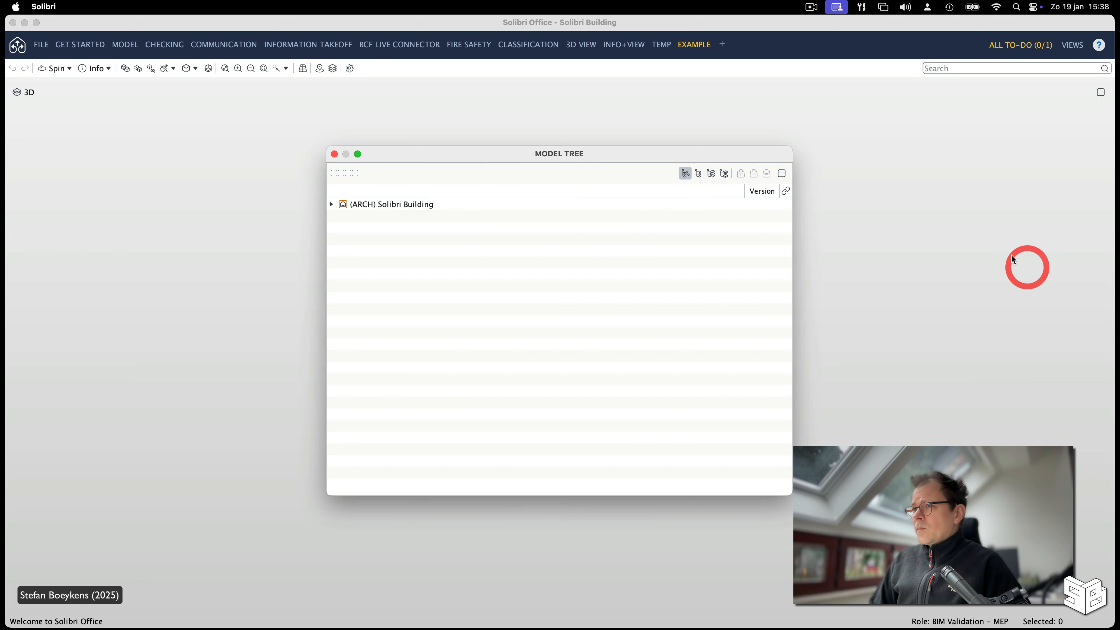
pyautogui.moveTo(344, 174); pyautogui.dragTo(44, 144)
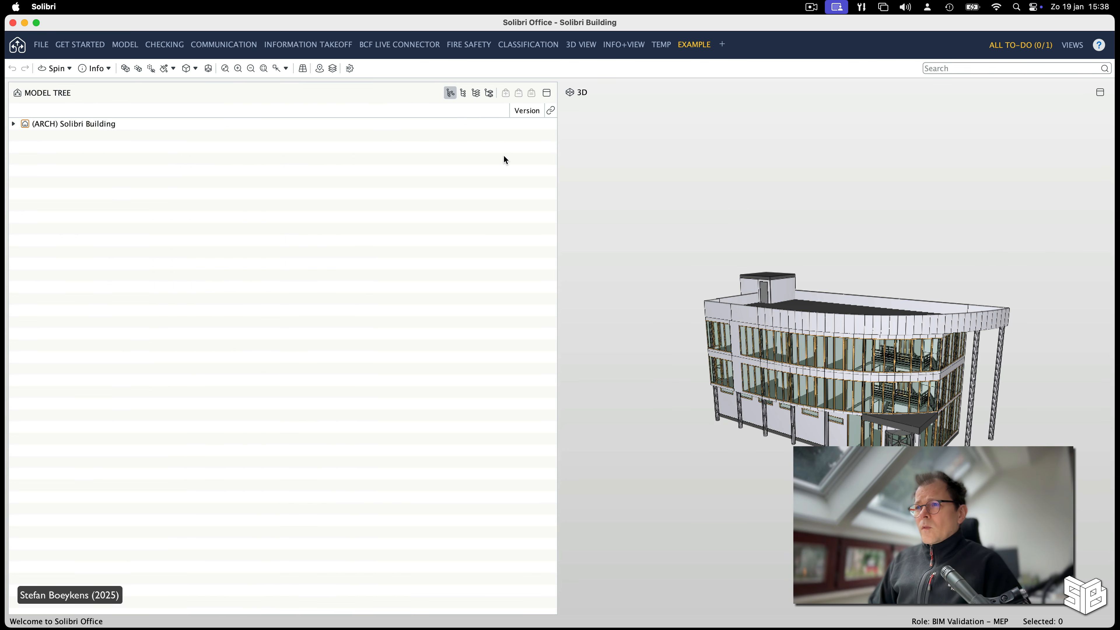
pyautogui.moveTo(558, 159); pyautogui.dragTo(275, 155)
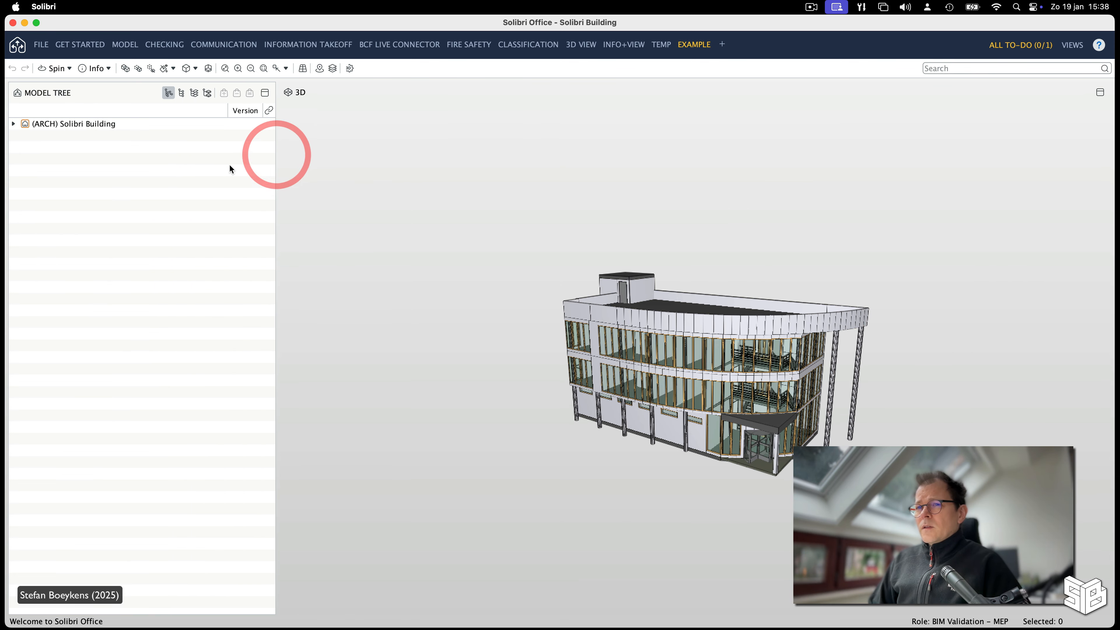
# Add the Info view to the layout and dock it beneath the model tree.
pyautogui.click(1073, 44)
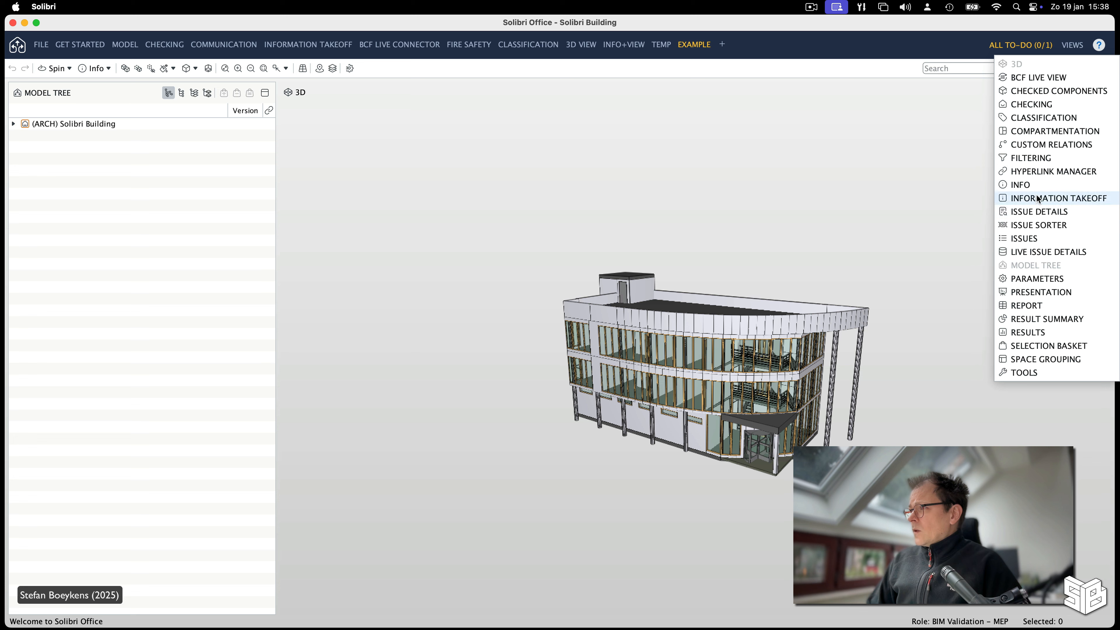
pyautogui.click(1019, 184)
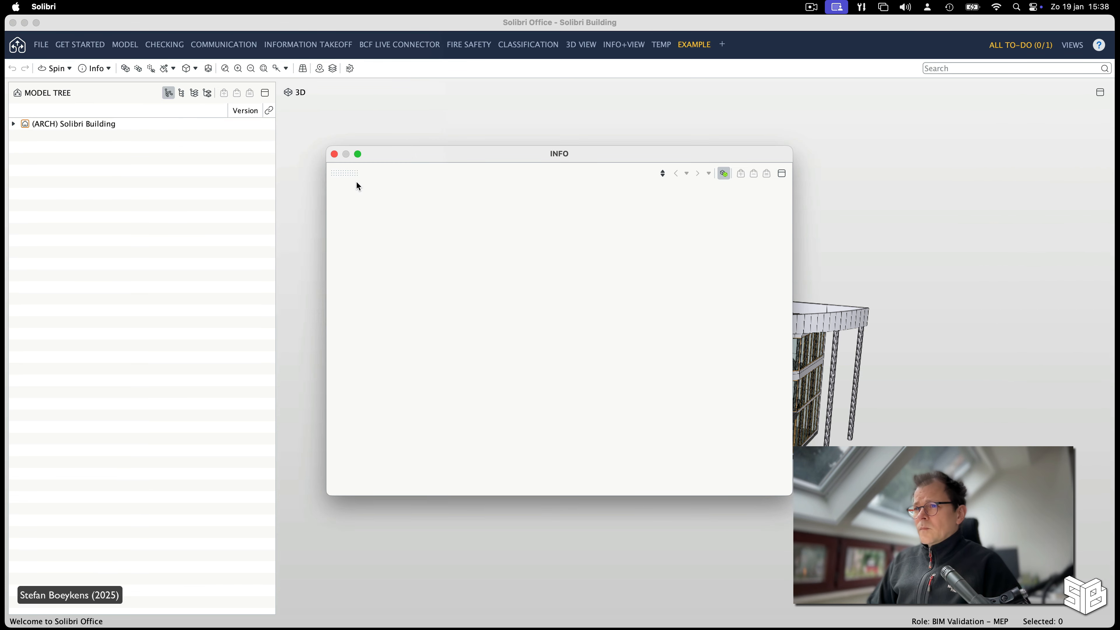
pyautogui.moveTo(343, 174); pyautogui.dragTo(349, 193)
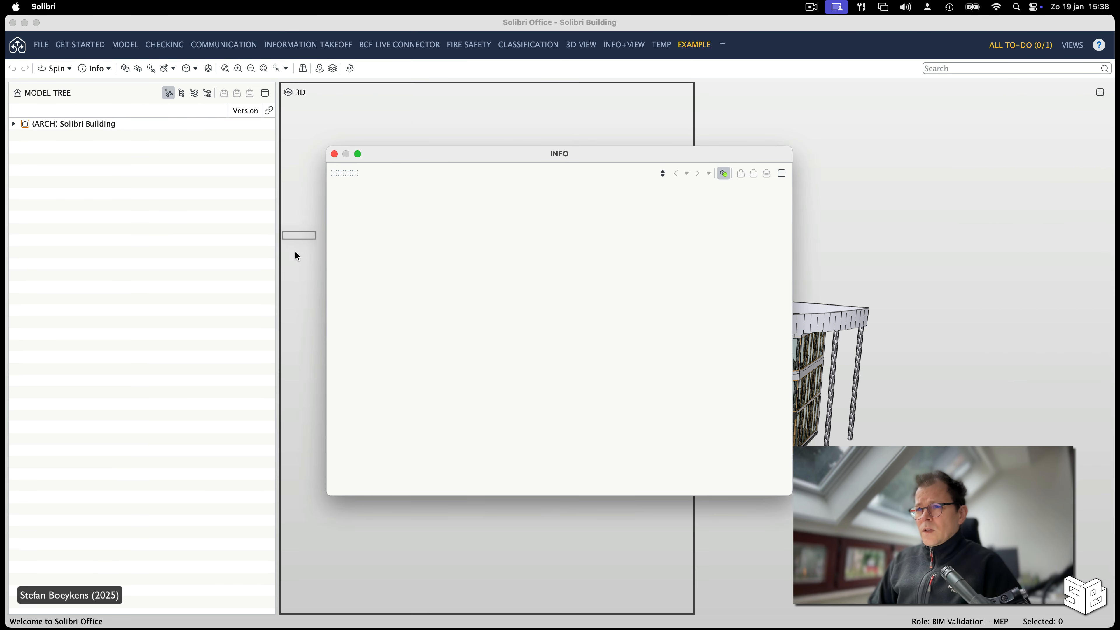
pyautogui.moveTo(294, 252); pyautogui.dragTo(189, 572)
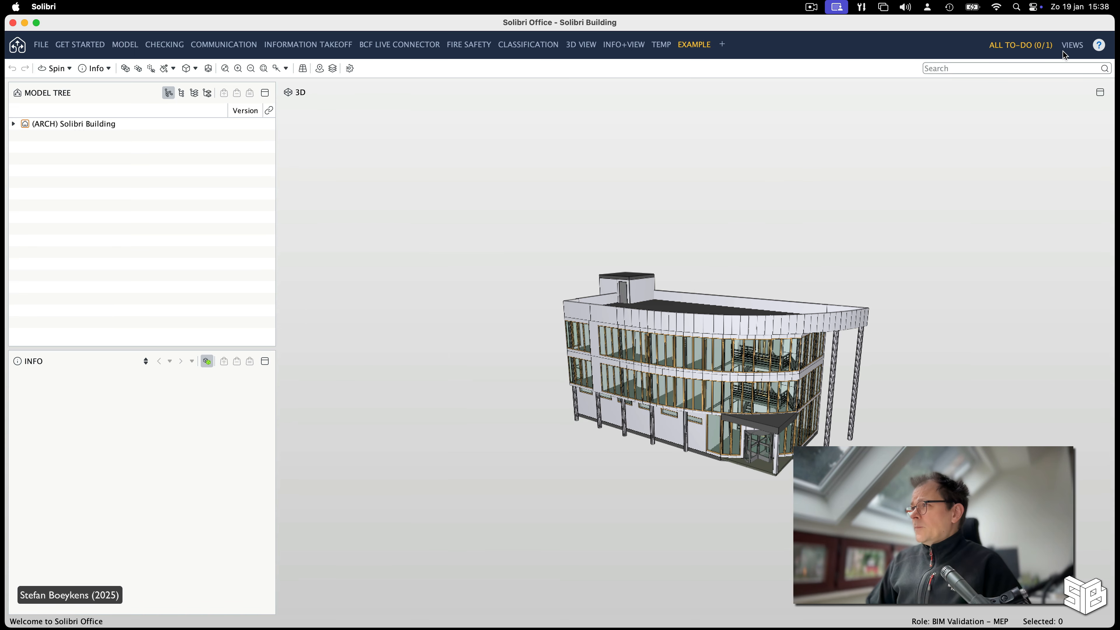
# Add the Classification view, dock it between the model tree and the 3D view, and reduce its width.
pyautogui.click(1075, 46)
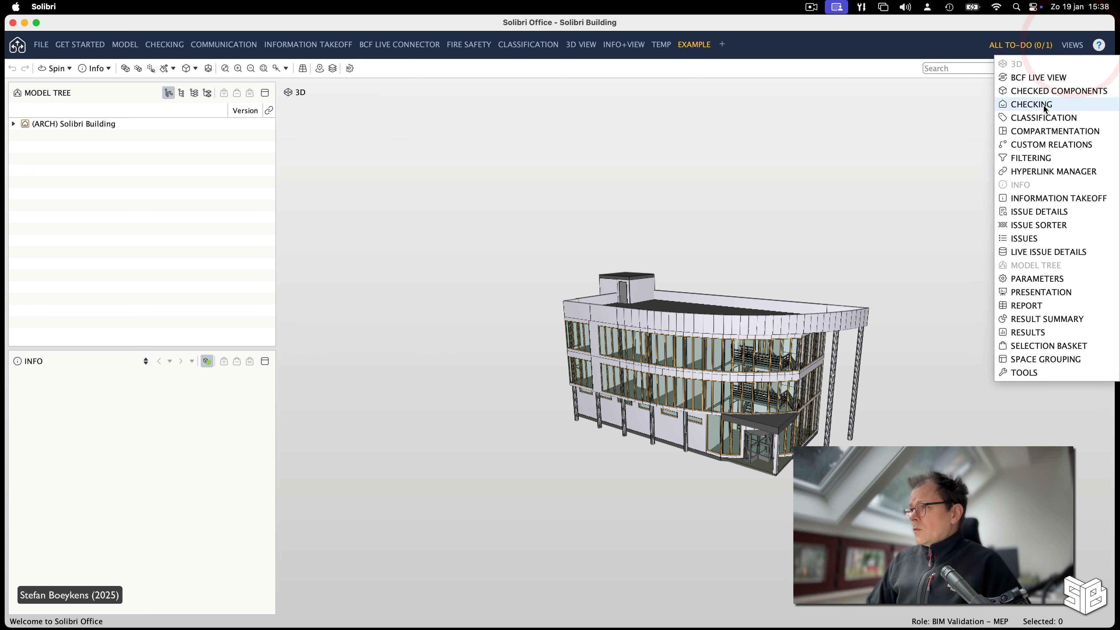
pyautogui.click(1034, 119)
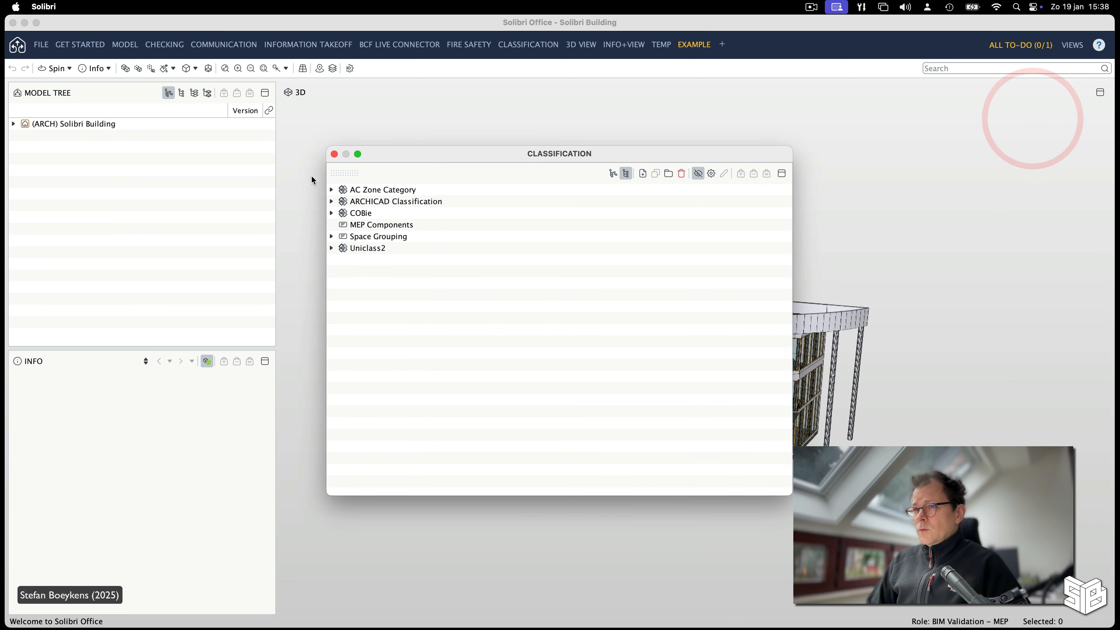
pyautogui.moveTo(345, 173); pyautogui.dragTo(286, 177)
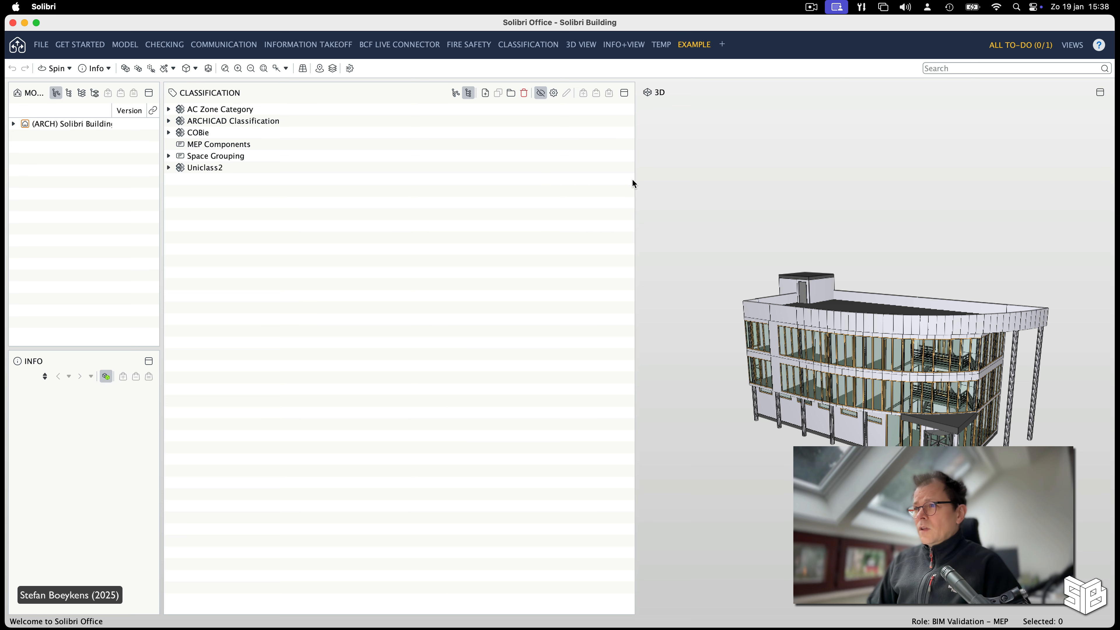
pyautogui.click(403, 184)
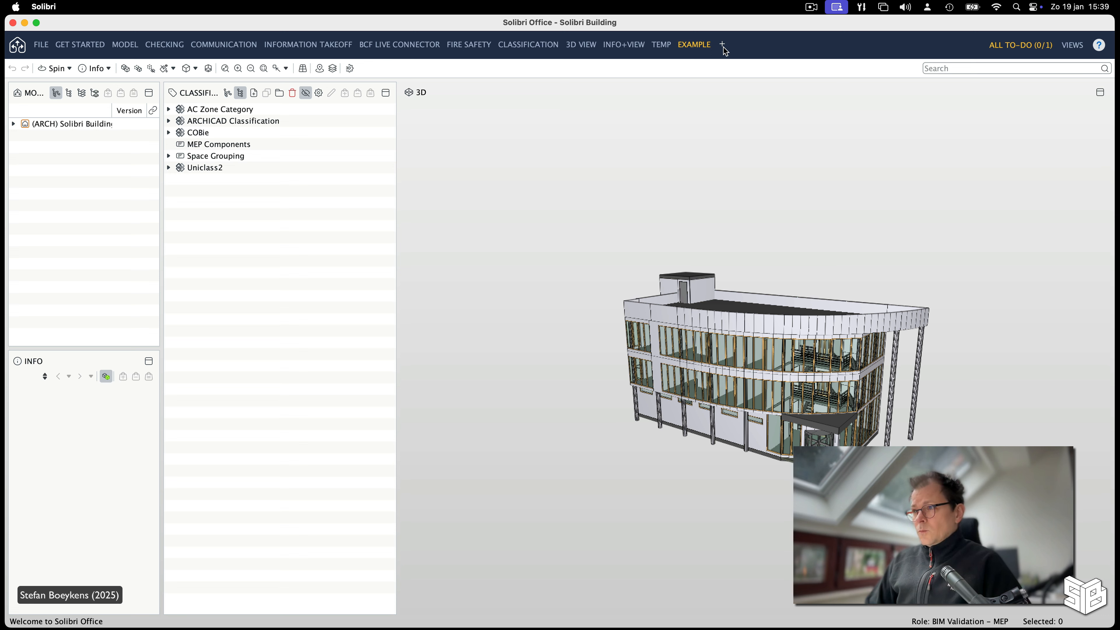
# Switch to the Model layout and add Ground_Floor_Vent.ifc from the ifc folder to the current model.
pyautogui.click(124, 46)
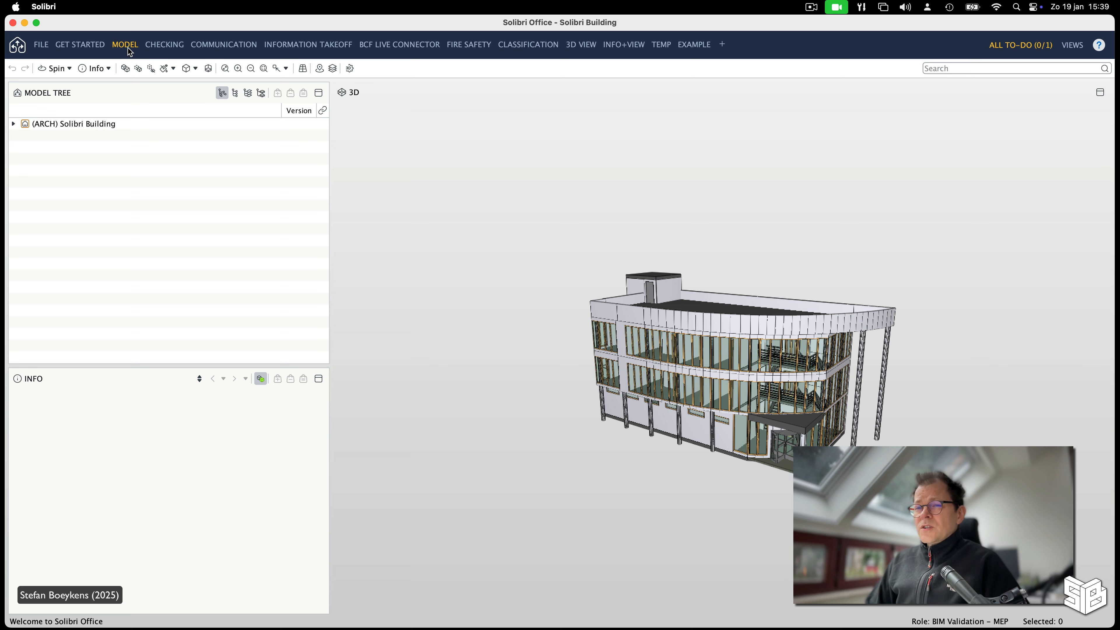
pyautogui.rightClick(65, 145)
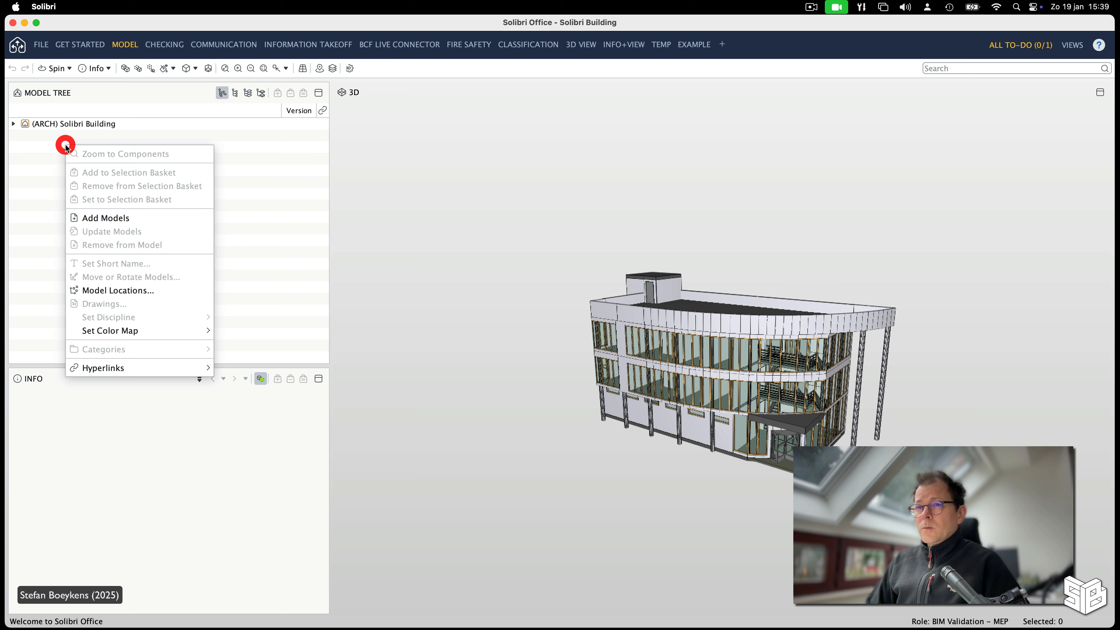
pyautogui.click(106, 221)
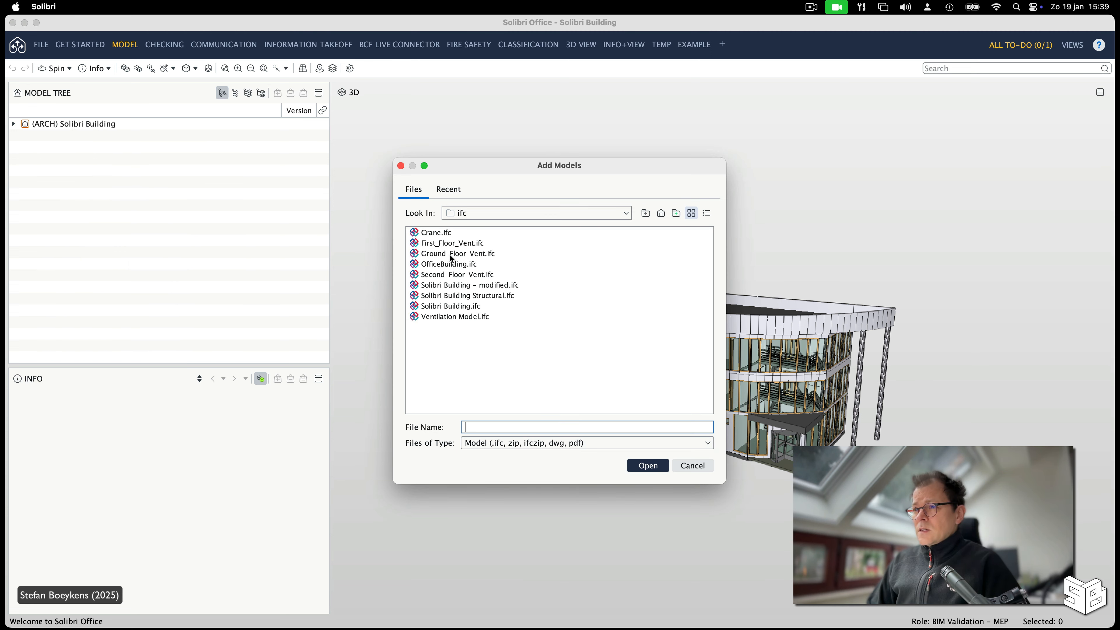
pyautogui.click(461, 244)
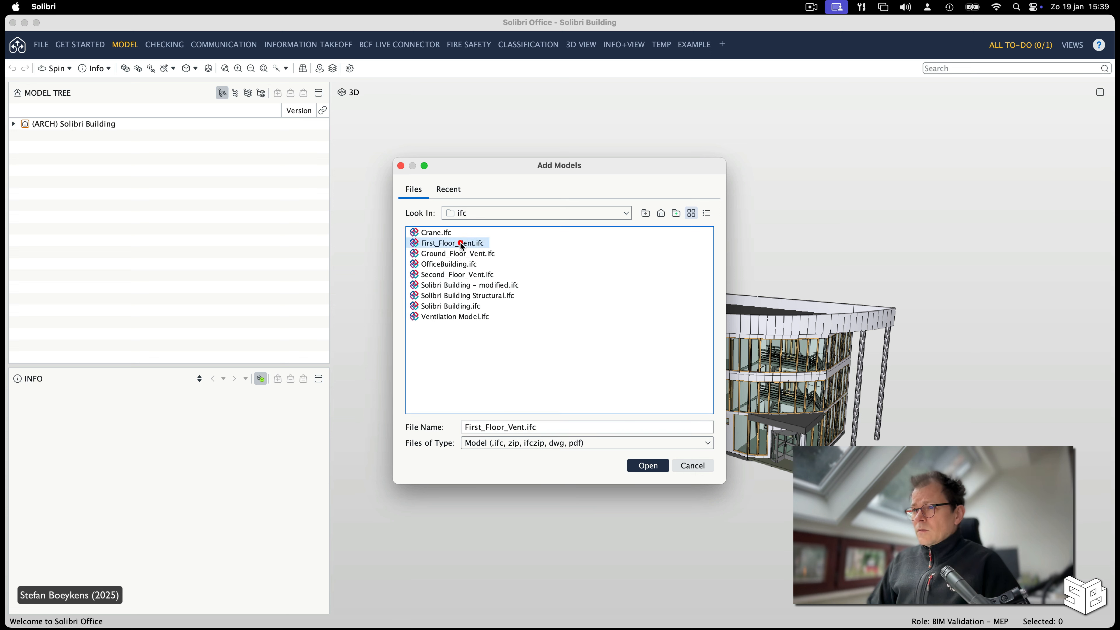
pyautogui.click(467, 255)
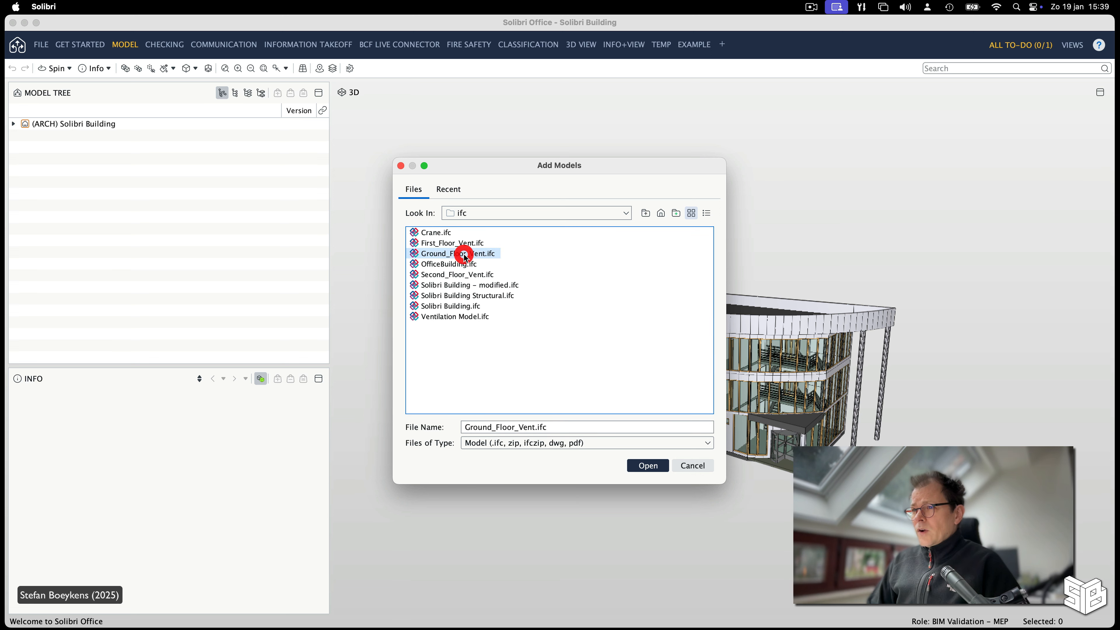
pyautogui.click(647, 465)
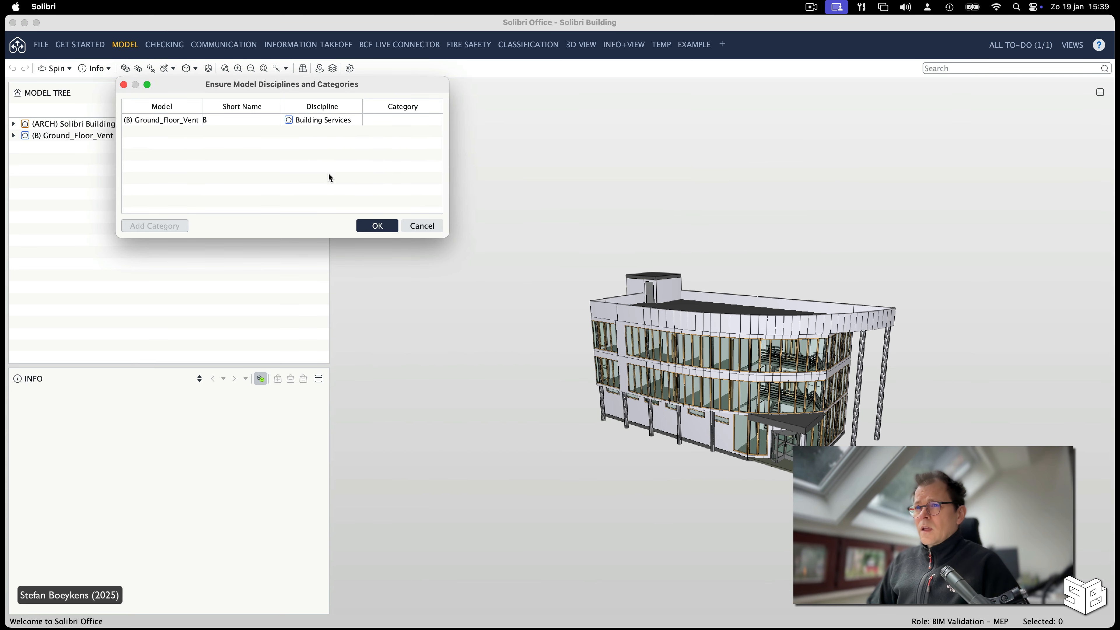
# Assign the Ventilation discipline and the short name MEP_0 to the Ground_Floor_Vent model.
pyautogui.click(304, 120)
pyautogui.click(319, 121)
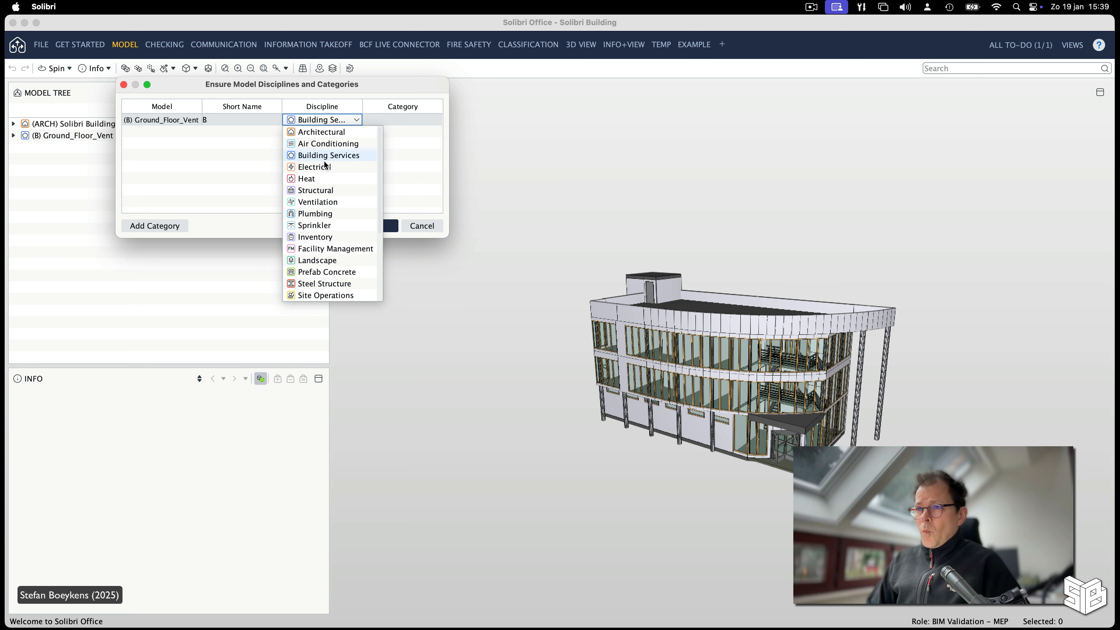
pyautogui.click(314, 204)
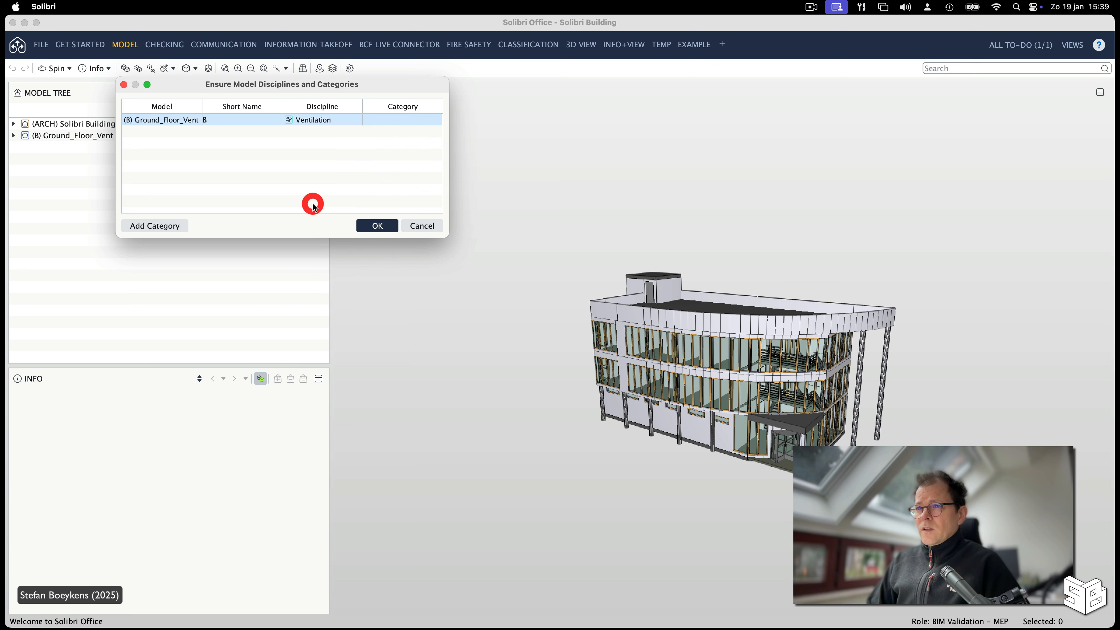
pyautogui.doubleClick(212, 118)
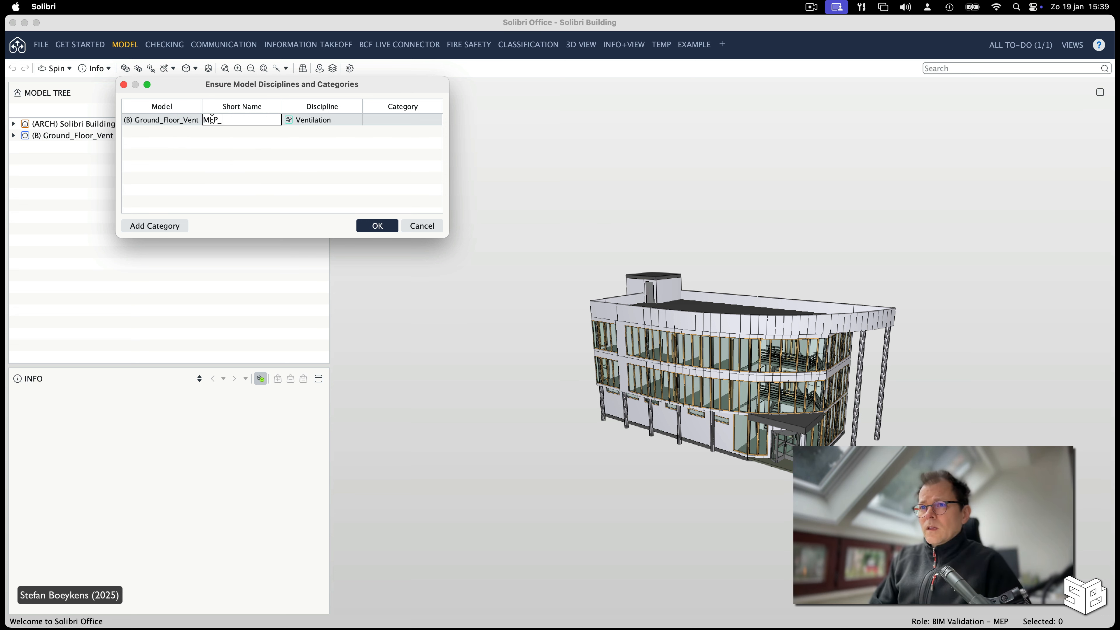
pyautogui.write('NT')
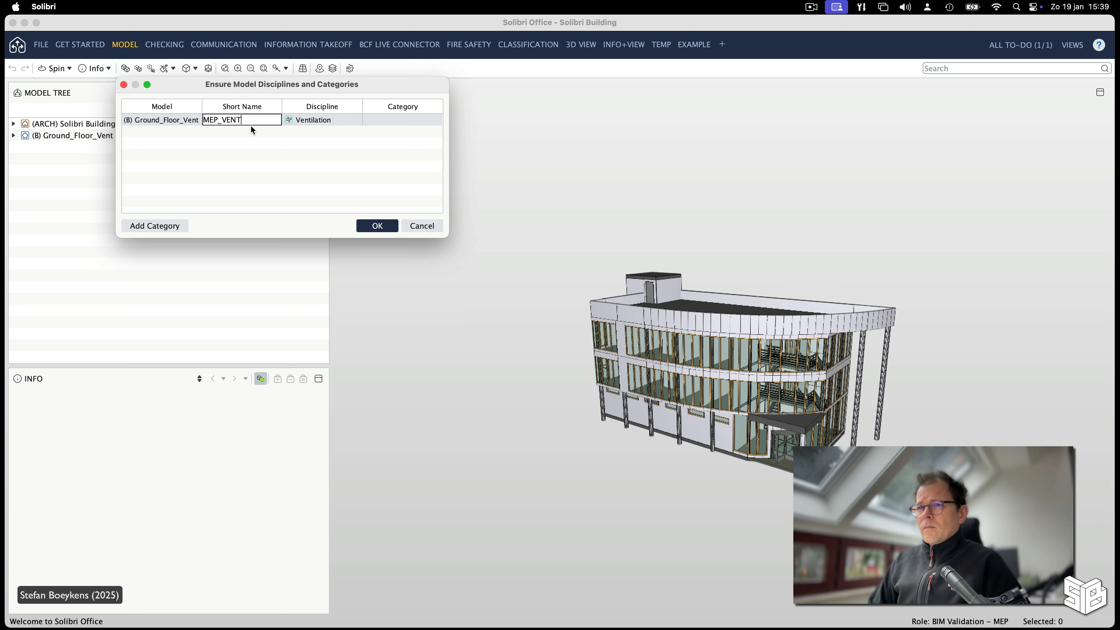
pyautogui.moveTo(221, 120); pyautogui.dragTo(268, 123)
pyautogui.write('0')
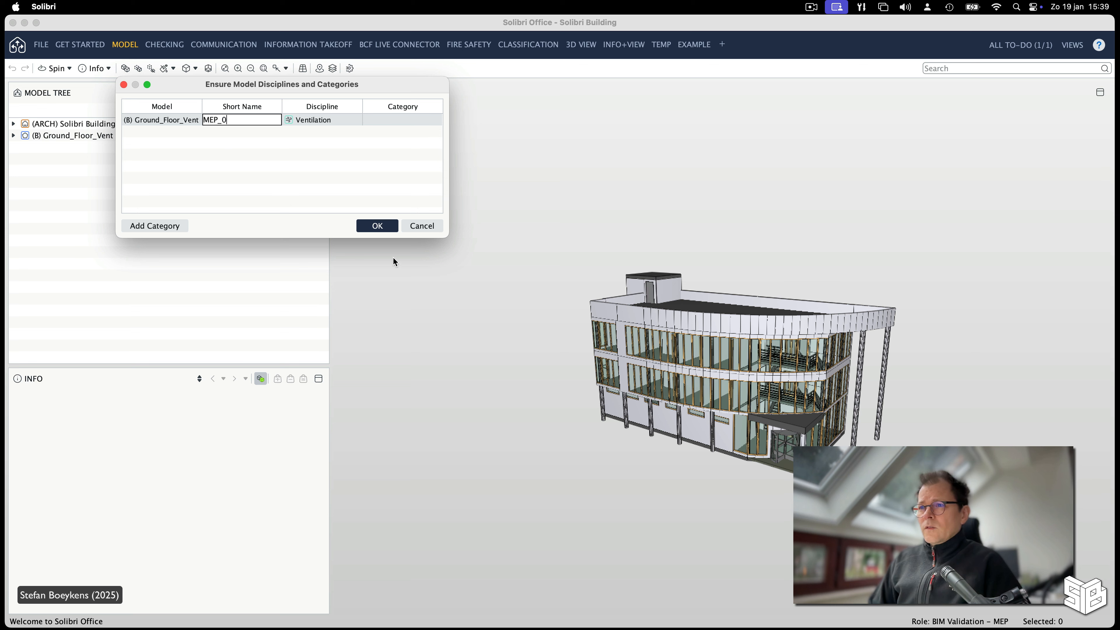
pyautogui.click(378, 226)
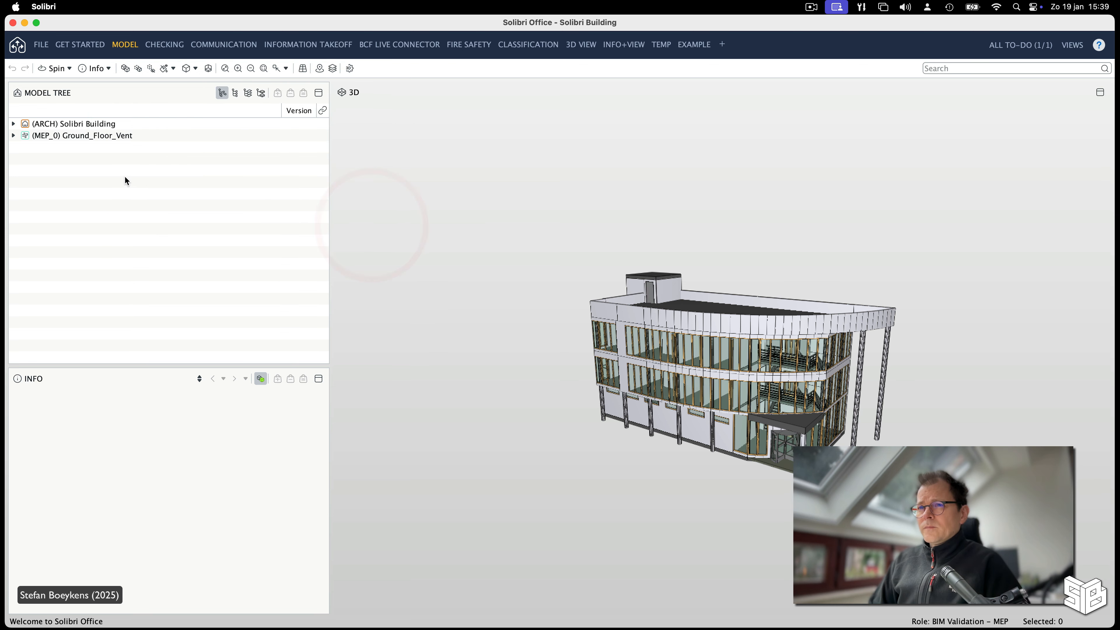
# Isolate the ground floor ventilation model and the architectural model in turn in the 3D view, and finish with all components shown.
pyautogui.click(130, 135)
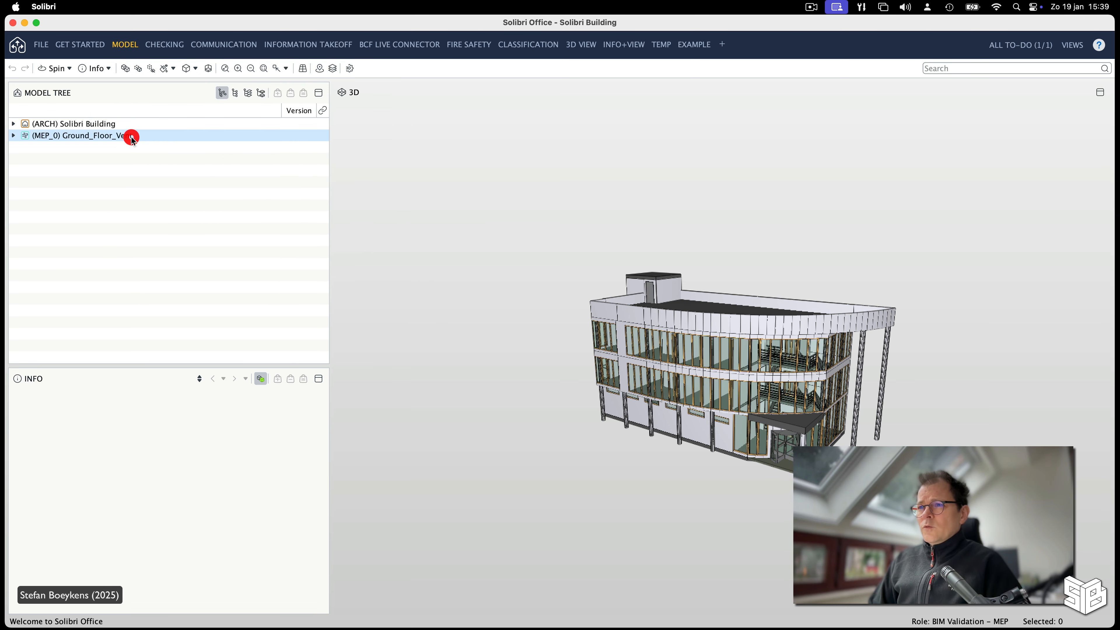
pyautogui.click(304, 92)
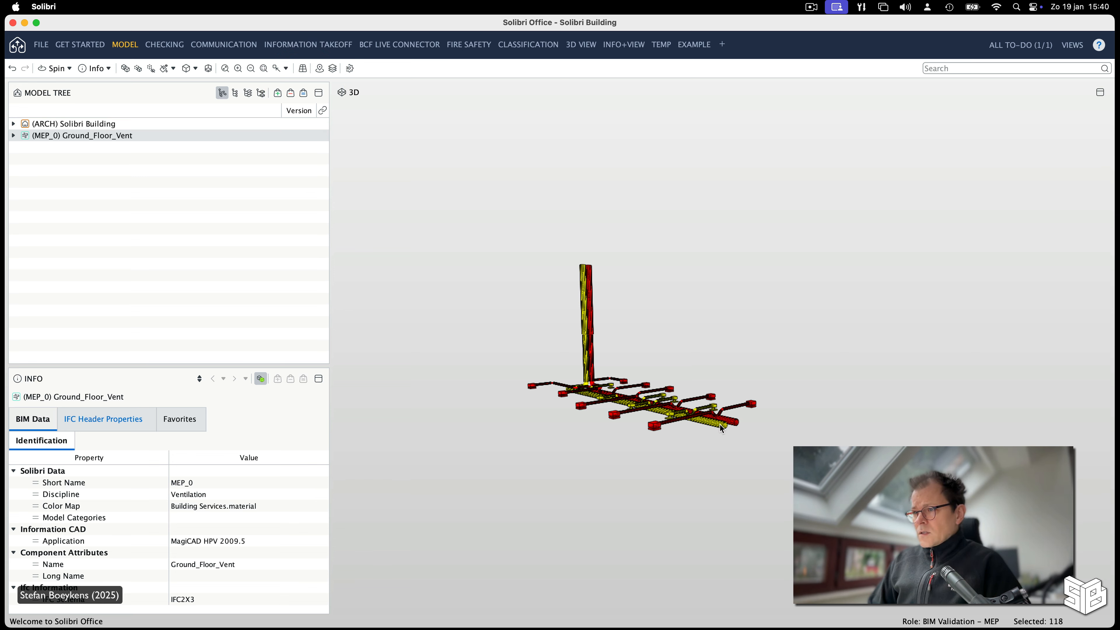
pyautogui.click(90, 124)
pyautogui.click(303, 92)
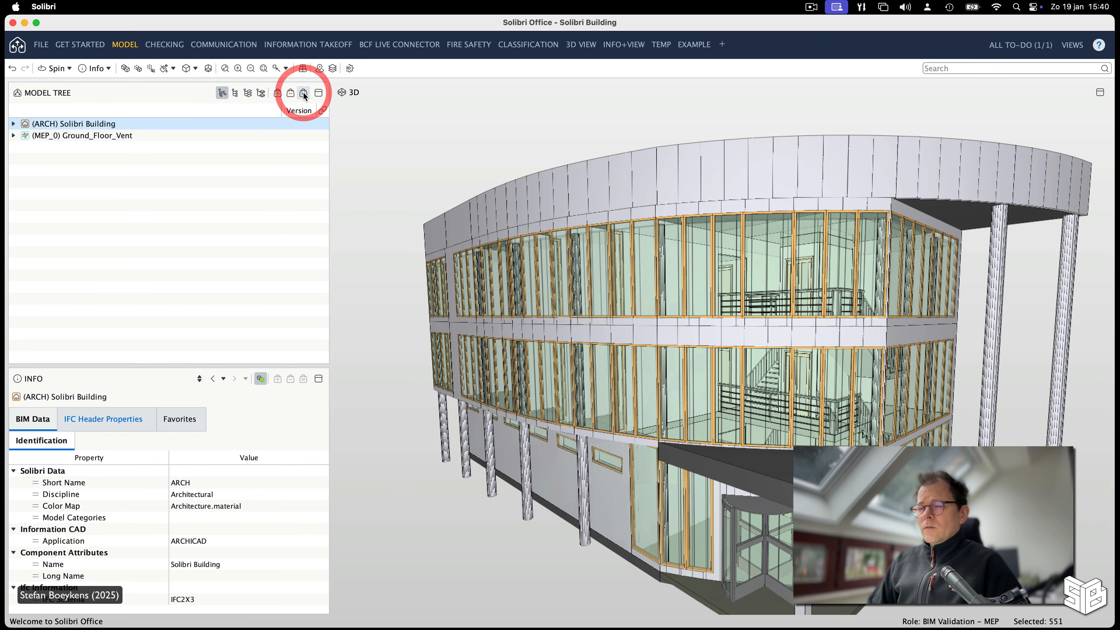
pyautogui.click(128, 137)
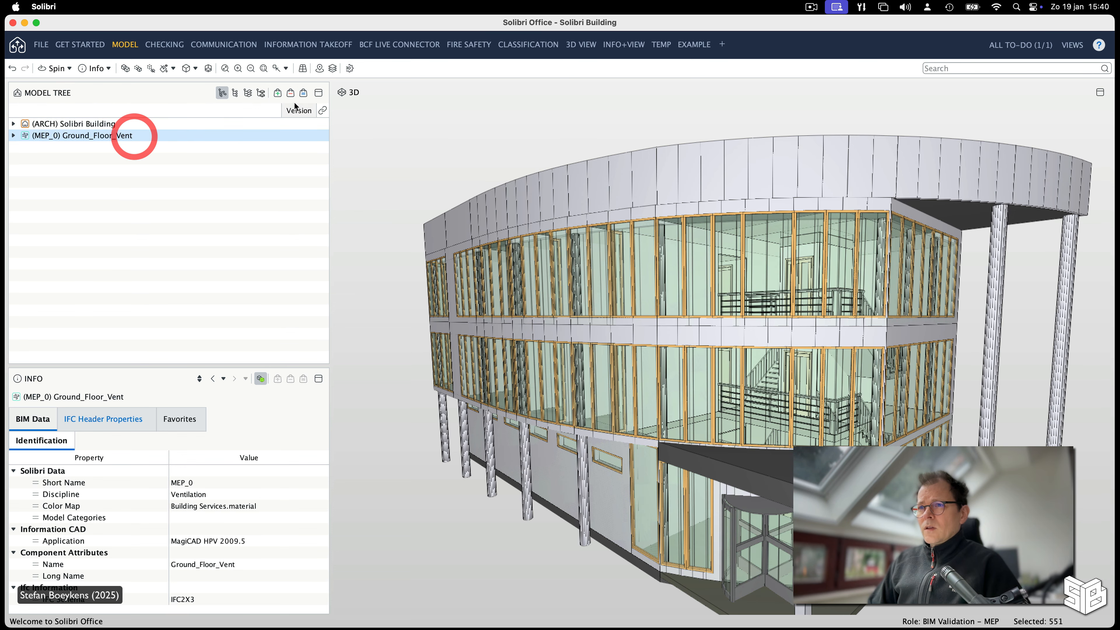
pyautogui.click(303, 92)
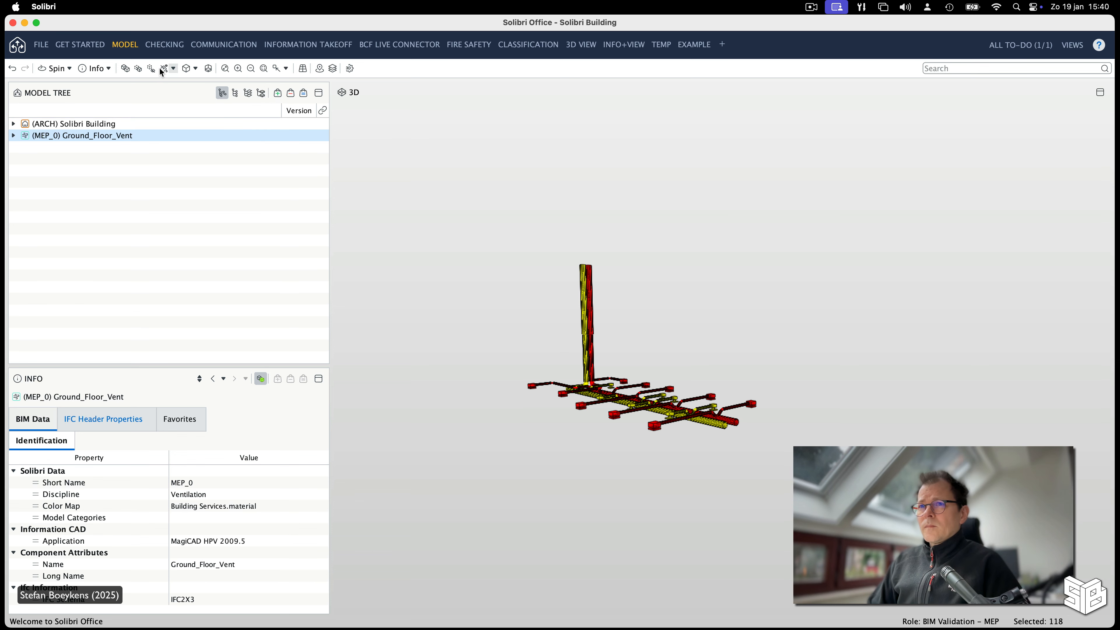
pyautogui.click(123, 67)
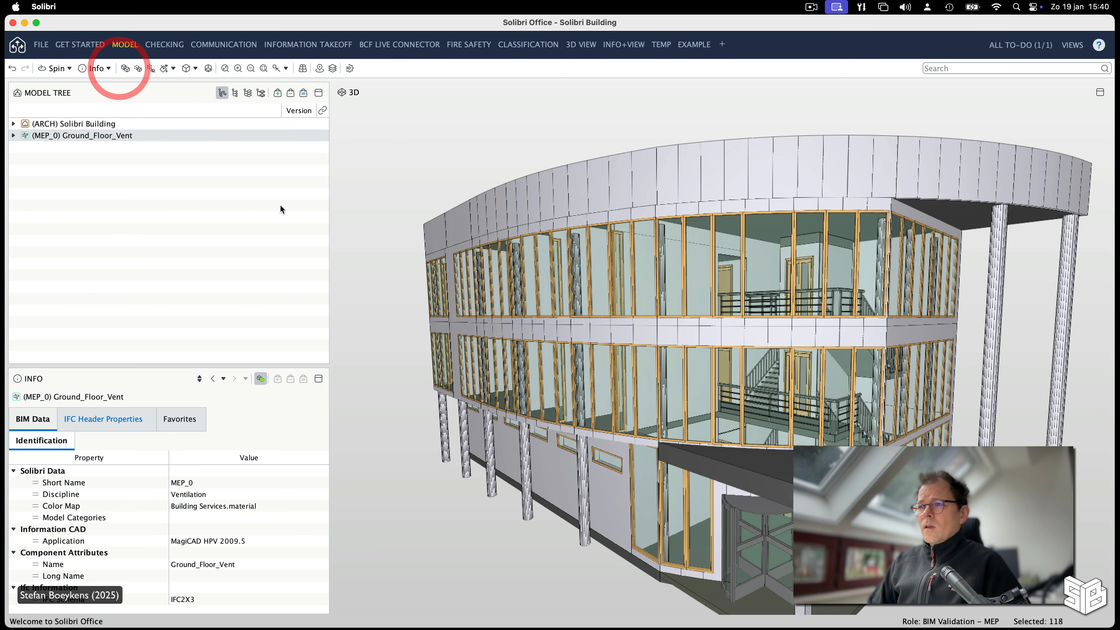
# Add First_Floor_Vent.ifc from the ifc folder to the combined model.
pyautogui.rightClick(55, 165)
pyautogui.click(117, 237)
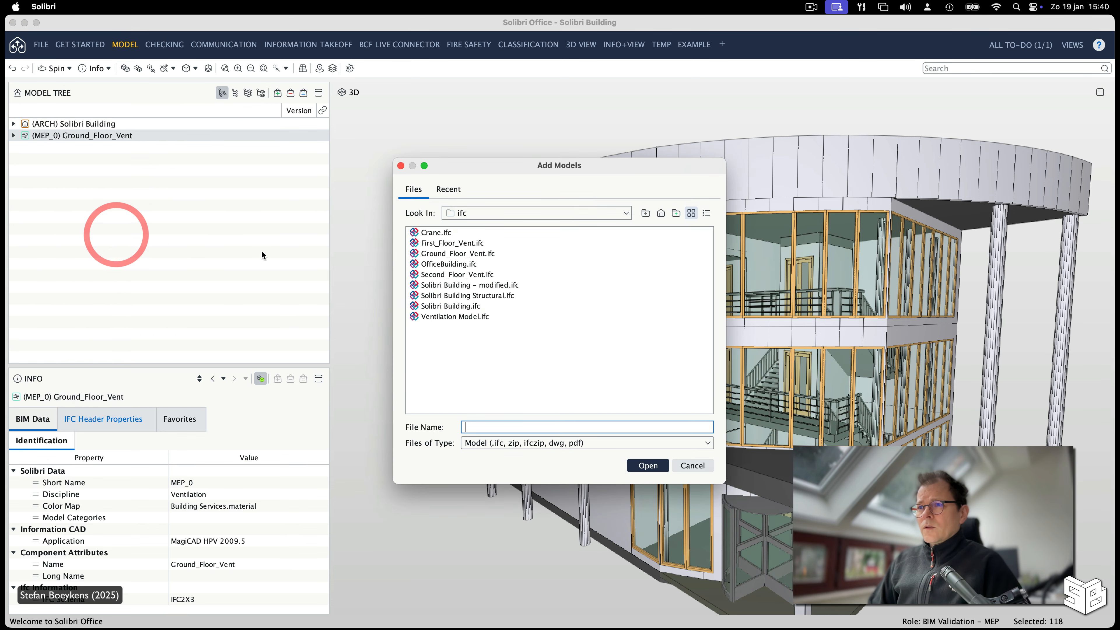
pyautogui.click(458, 244)
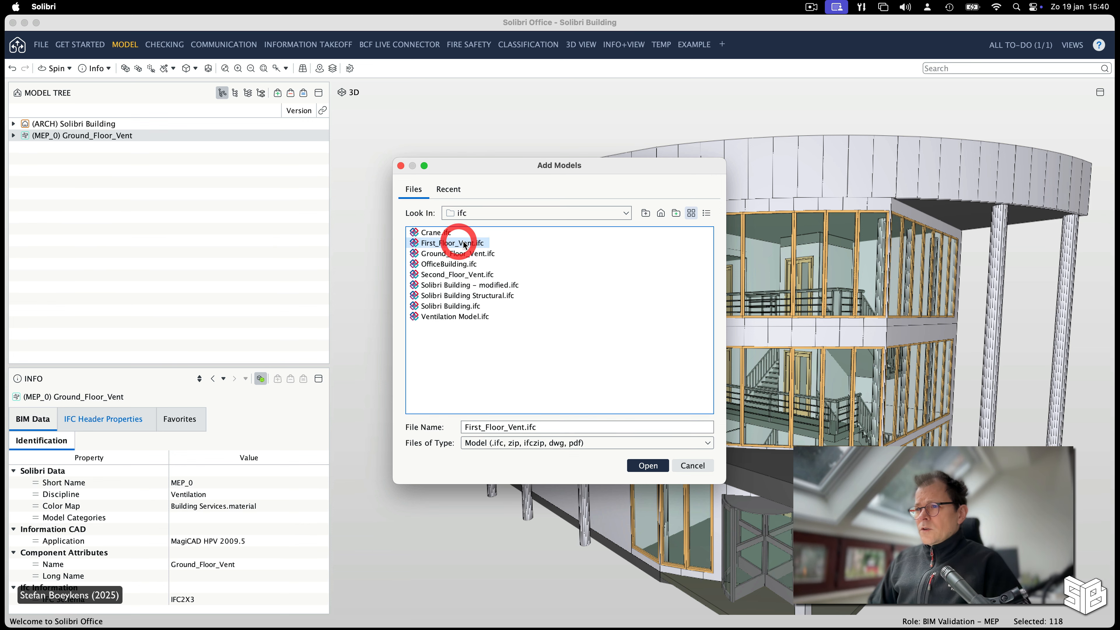
pyautogui.click(642, 466)
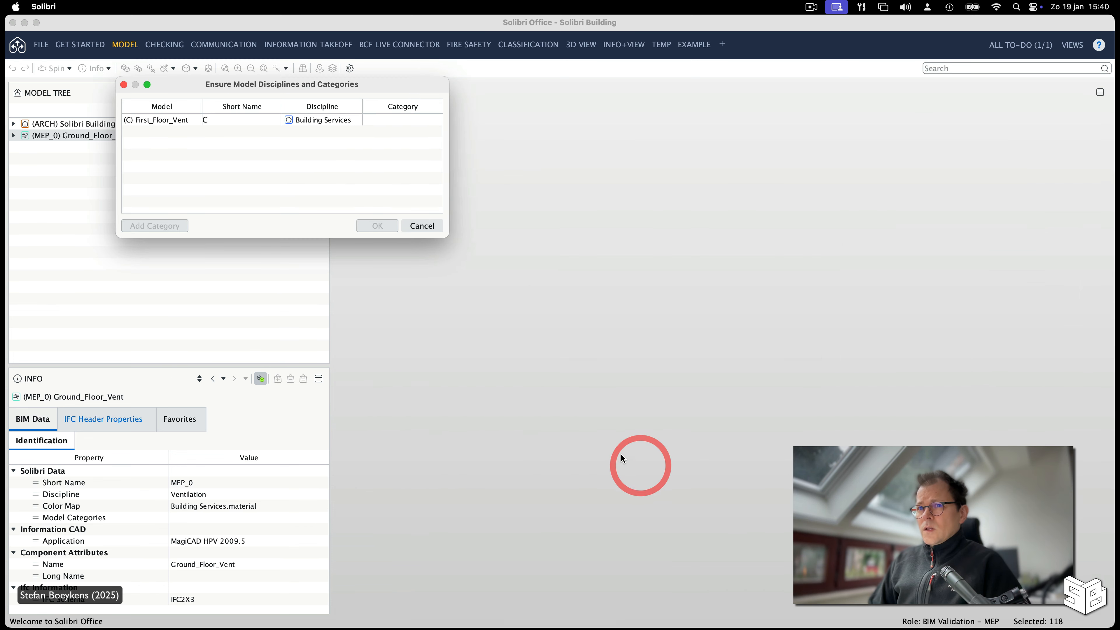
# Give the First_Floor_Vent model the short name MEP_1 and the Ventilation discipline.
pyautogui.doubleClick(213, 118)
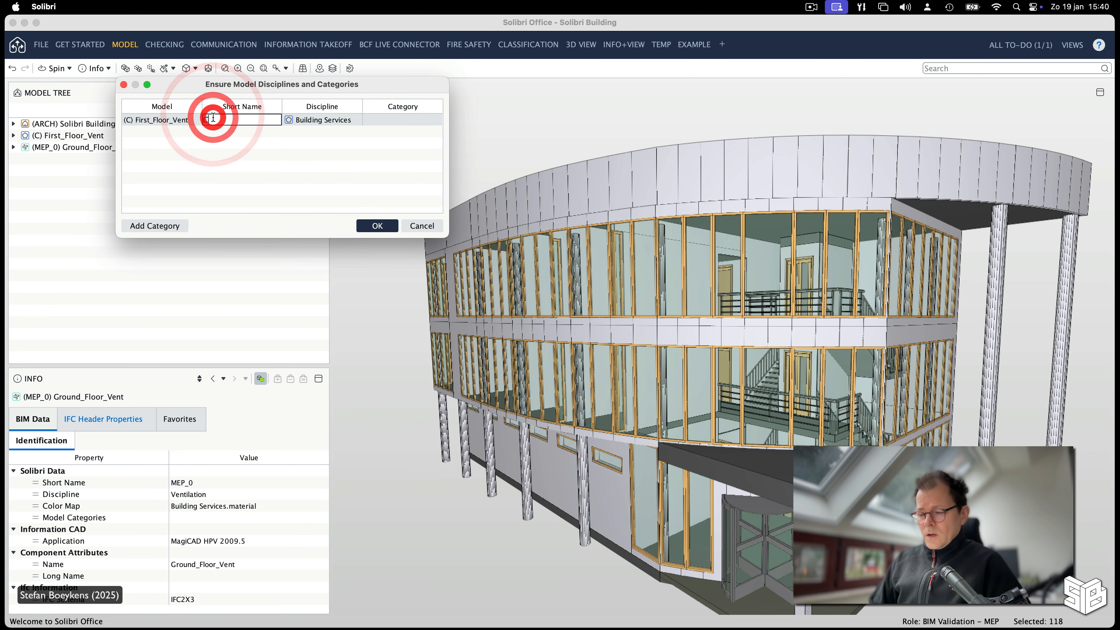
pyautogui.press('BackSpace')
pyautogui.write('MEP')
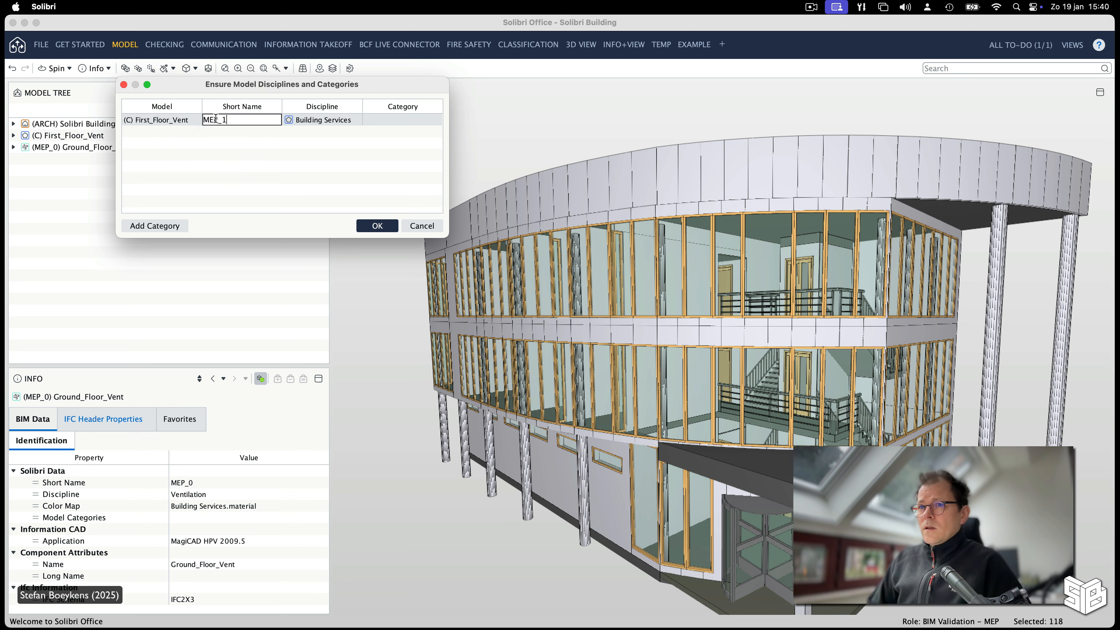
pyautogui.write('_1')
pyautogui.click(328, 121)
pyautogui.click(325, 202)
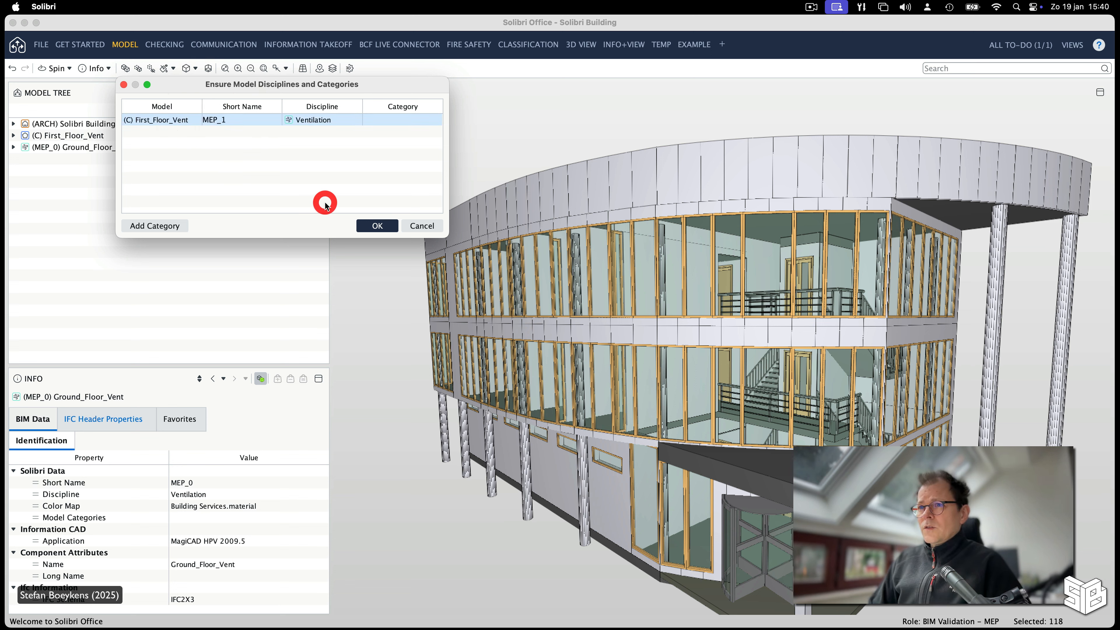
pyautogui.click(378, 226)
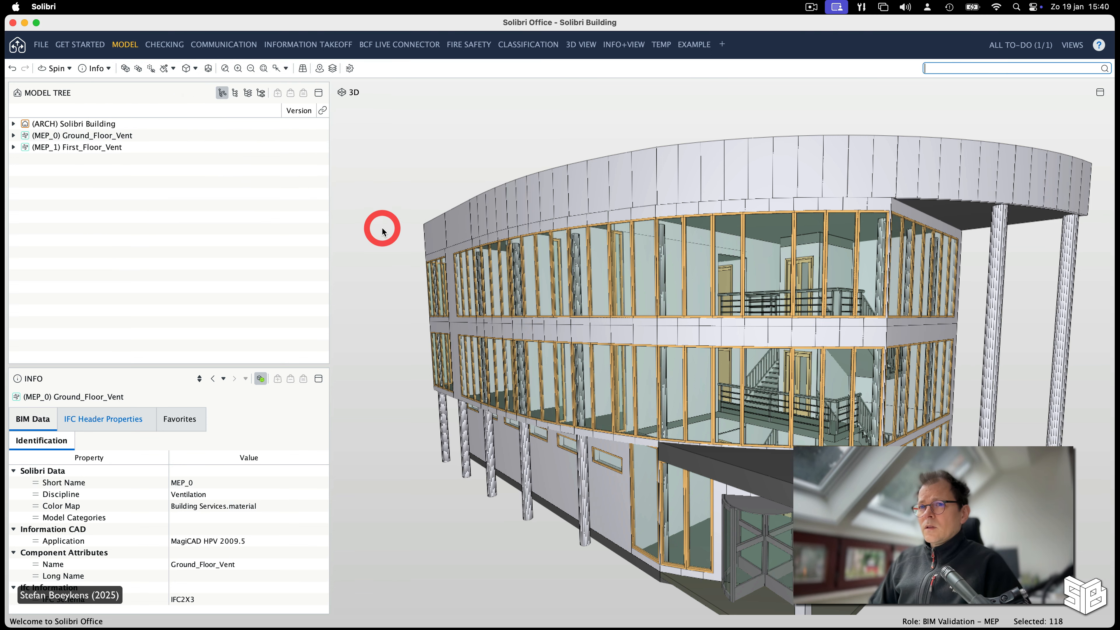
# Add Second_Floor_Vent.ifc from the ifc folder to the combined model.
pyautogui.rightClick(96, 176)
pyautogui.click(126, 249)
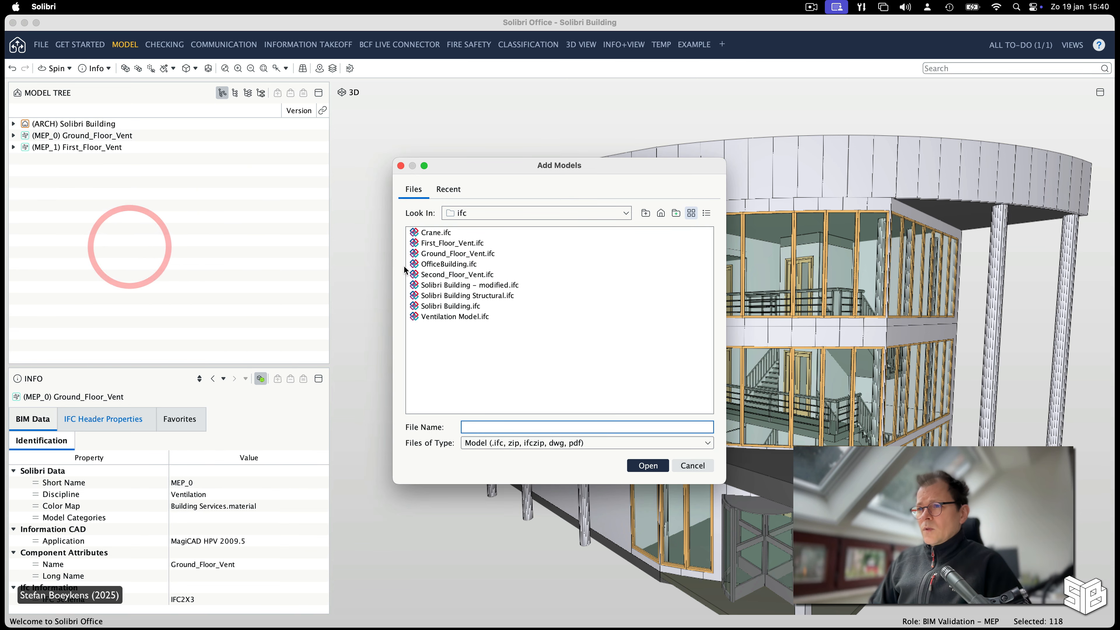
pyautogui.click(456, 274)
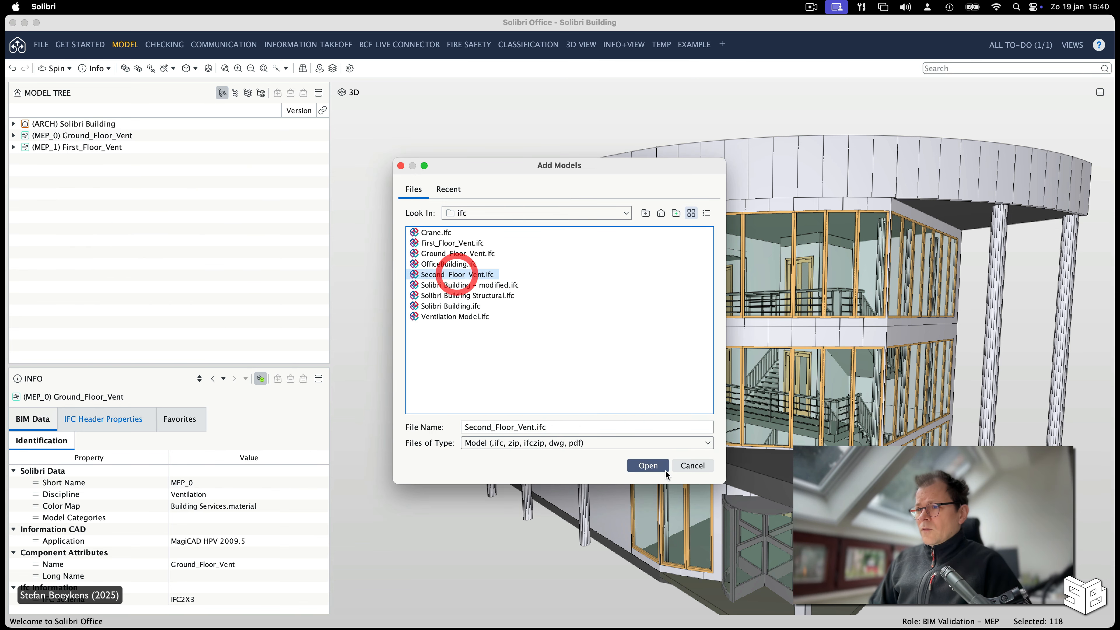
pyautogui.click(648, 465)
# Give the Second_Floor_Vent model the short name MEP_2 and the Ventilation discipline.
pyautogui.doubleClick(219, 120)
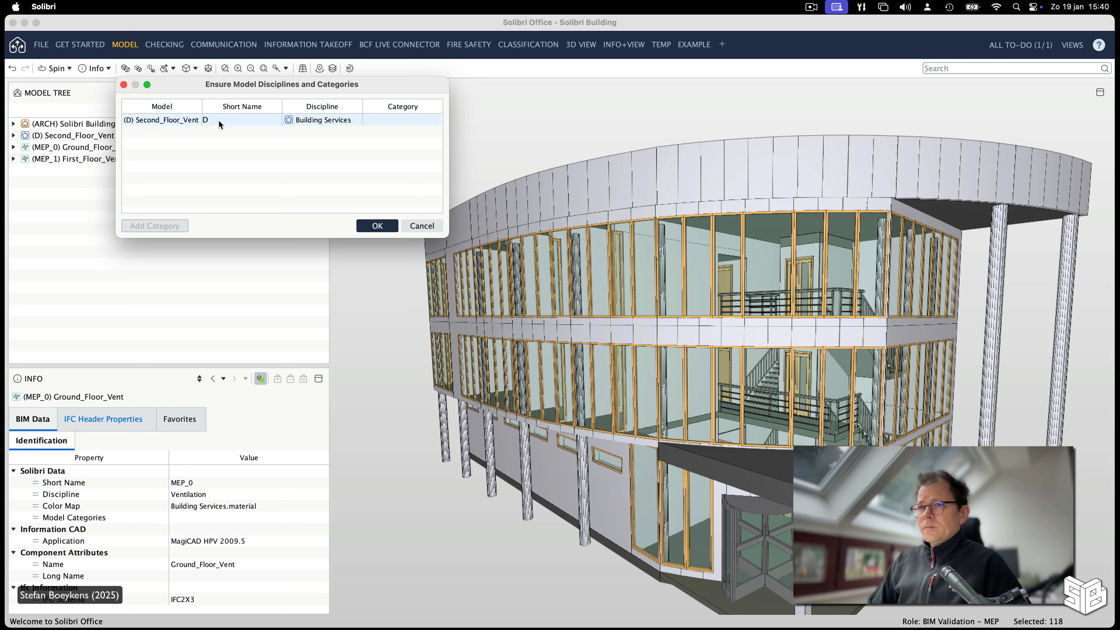
pyautogui.write('MEP')
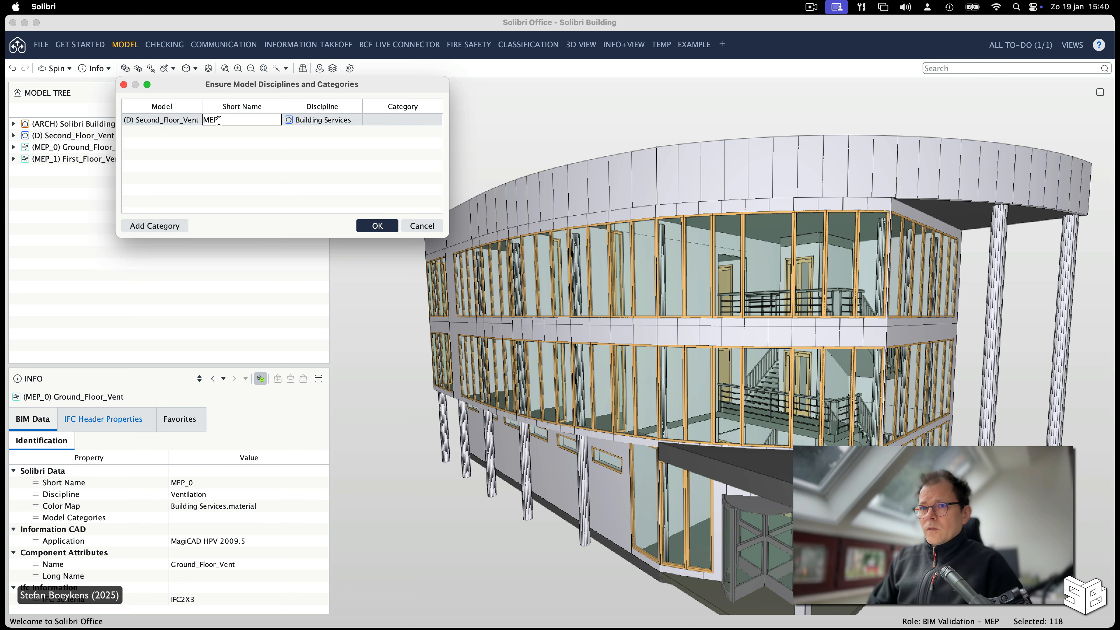
pyautogui.write('_2')
pyautogui.click(325, 121)
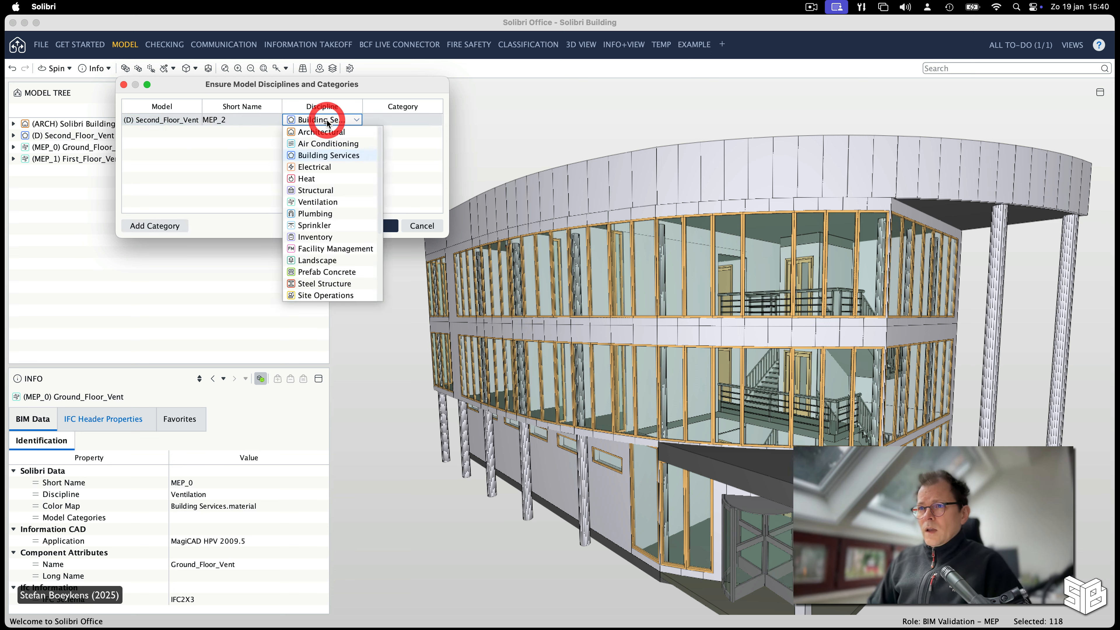
pyautogui.click(327, 197)
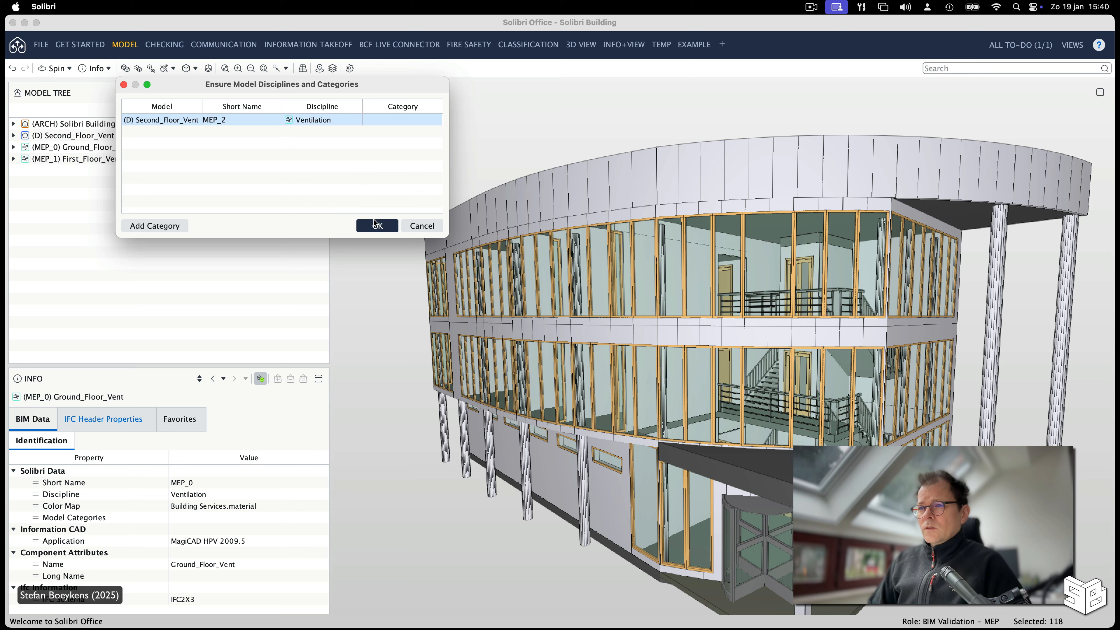
pyautogui.click(374, 227)
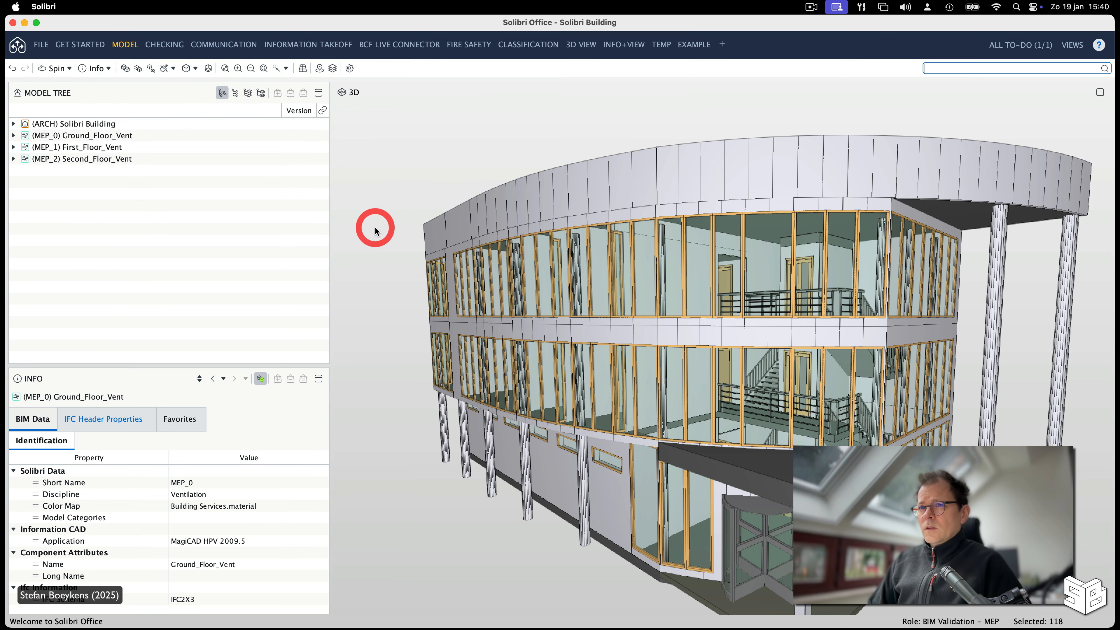
# Isolate the three ventilation models together to inspect their ductwork from above, and finish with all components shown.
pyautogui.click(94, 137)
pyautogui.keyDown('shift'); pyautogui.click(96, 157); pyautogui.keyUp('shift')
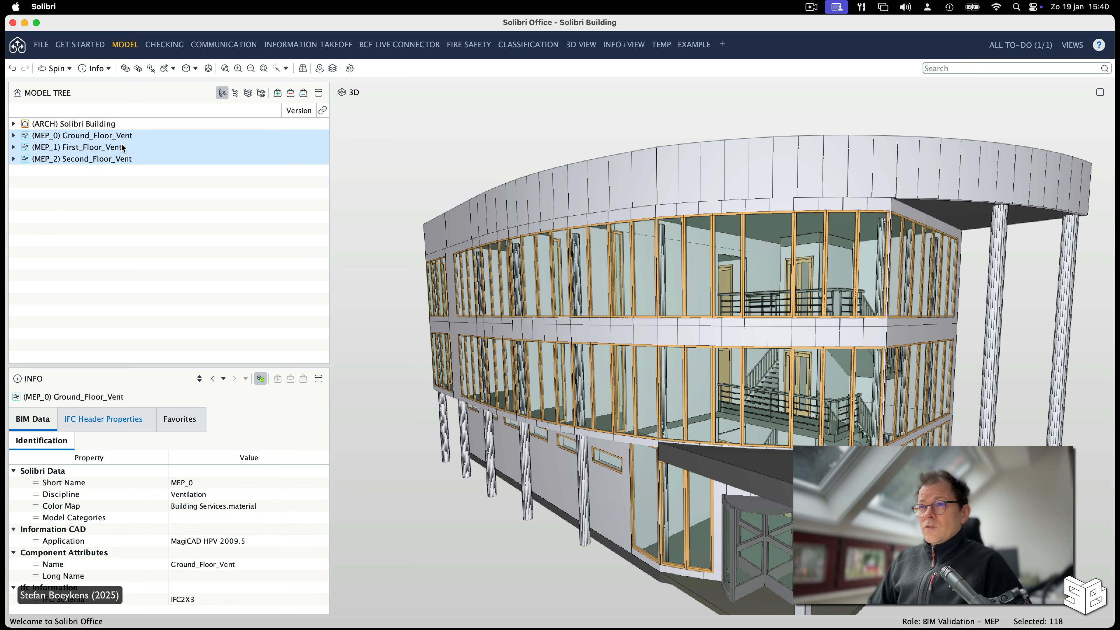
pyautogui.click(303, 93)
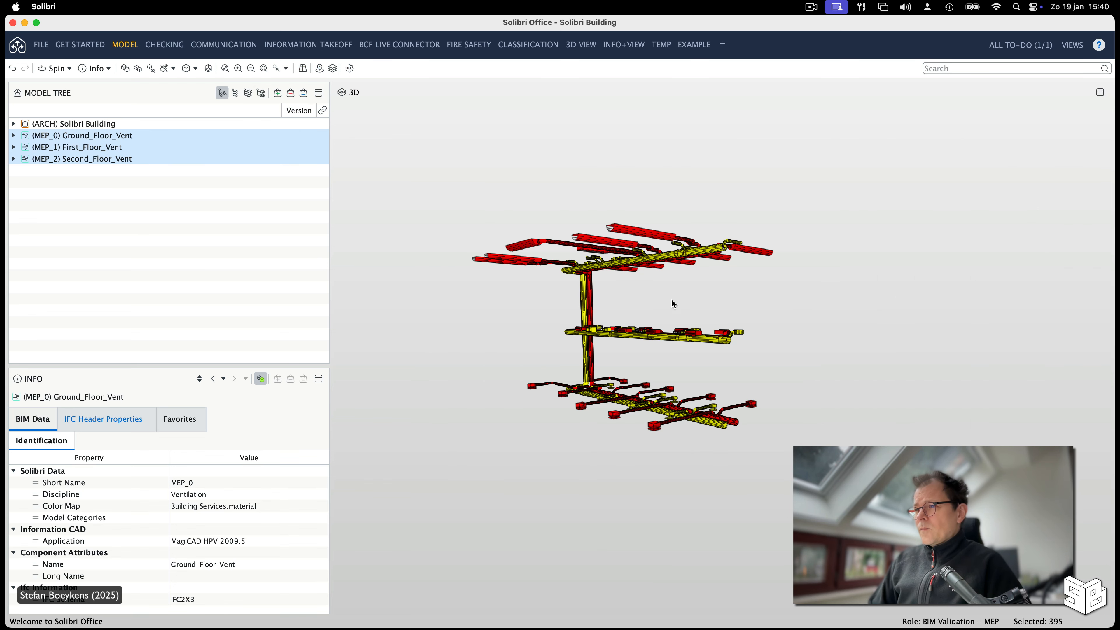
pyautogui.moveTo(710, 303); pyautogui.dragTo(637, 330)
pyautogui.moveTo(642, 329); pyautogui.dragTo(727, 399)
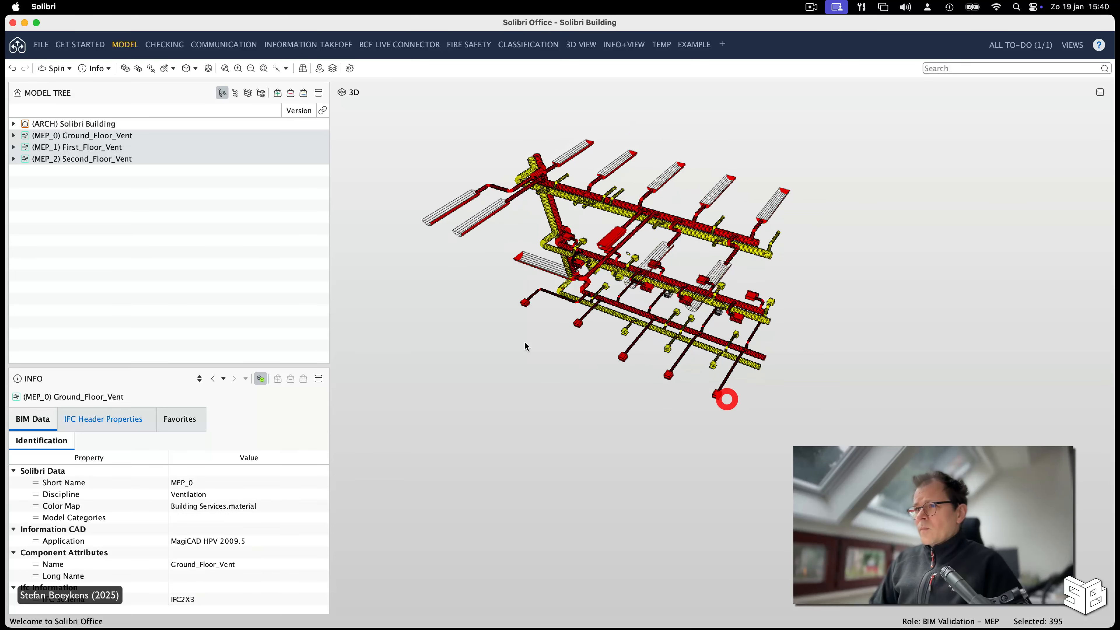
pyautogui.click(13, 124)
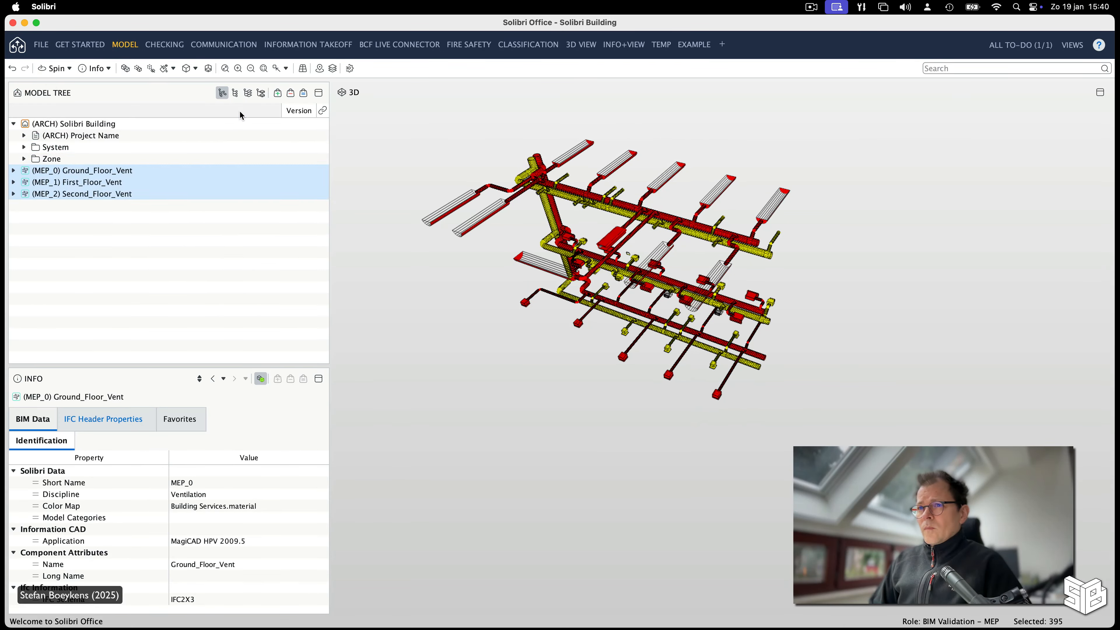
pyautogui.click(13, 124)
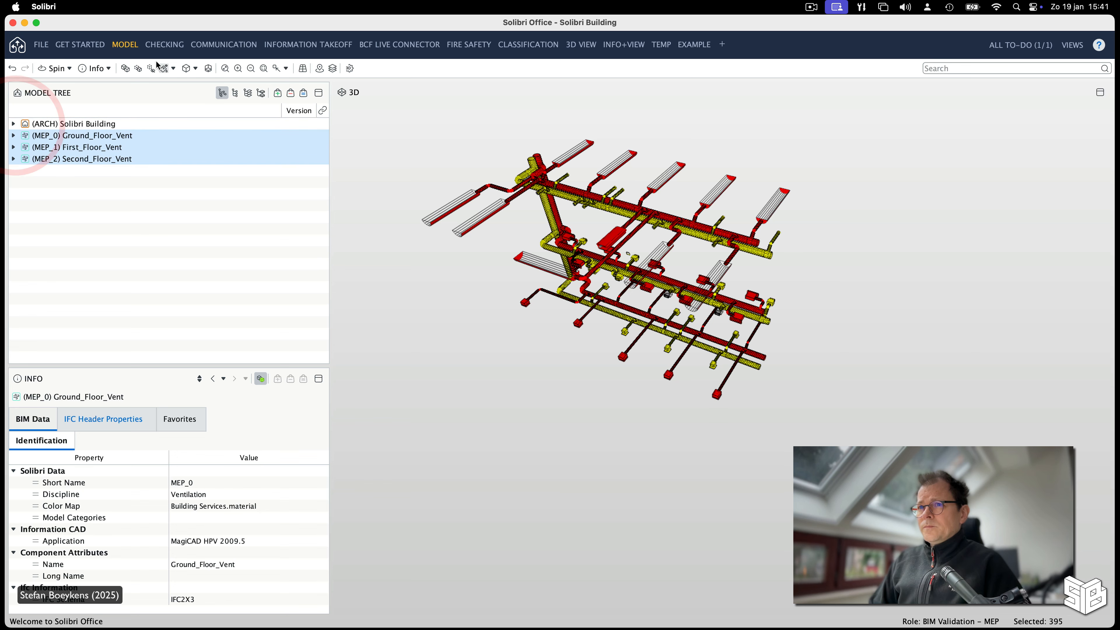
pyautogui.click(125, 69)
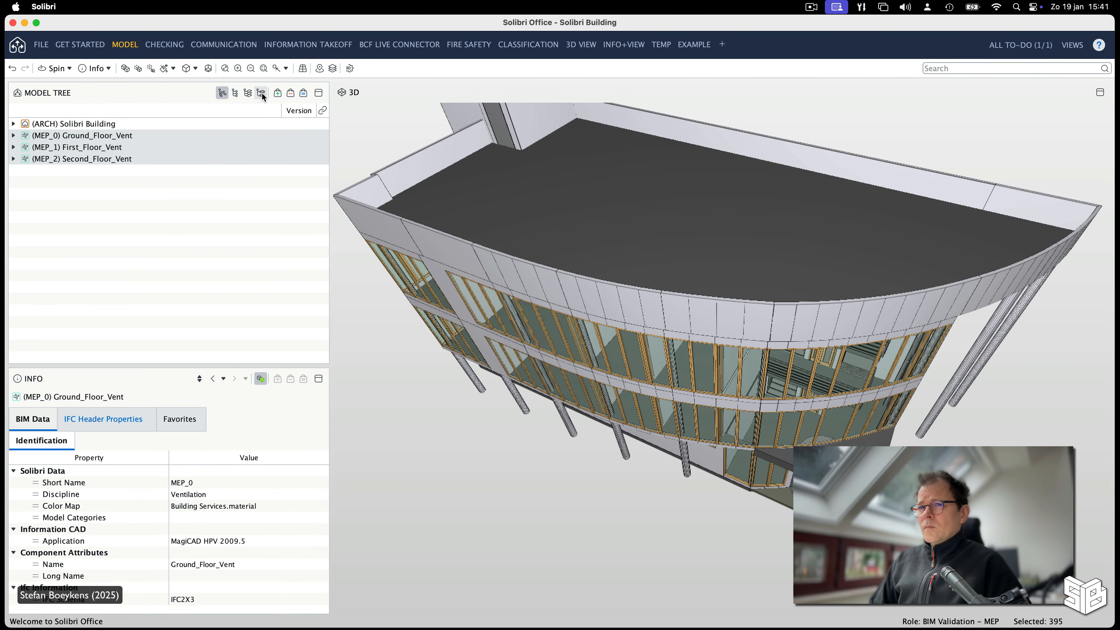
# Expand all four models in the model tree, including First_Floor_Vent's project and systems, and show the Solibri Building model's information.
pyautogui.click(13, 152)
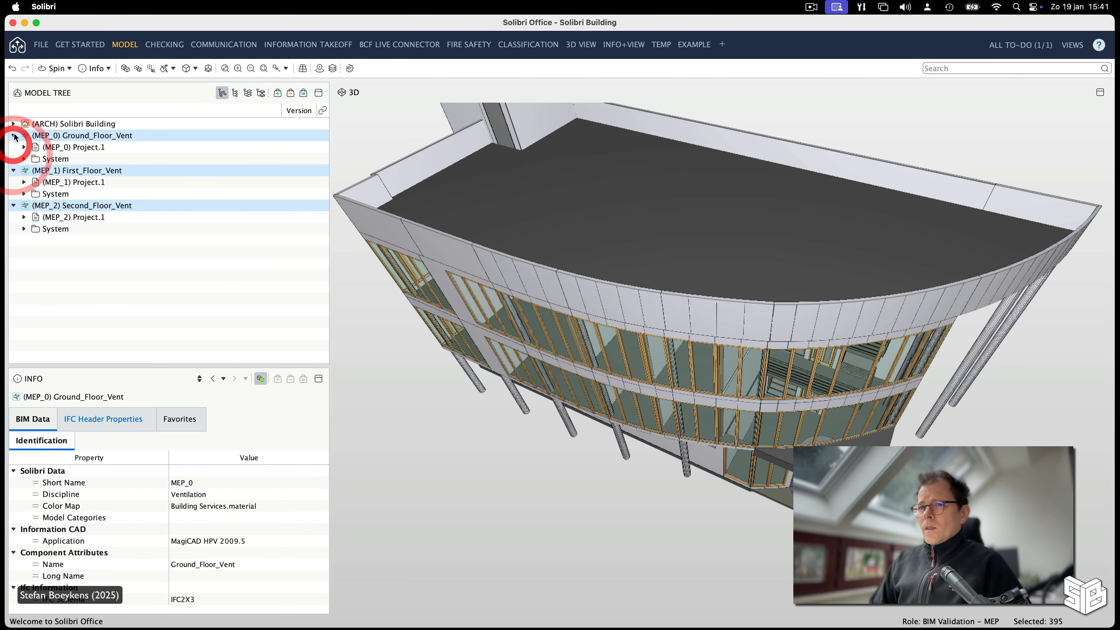
pyautogui.click(24, 193)
pyautogui.click(24, 182)
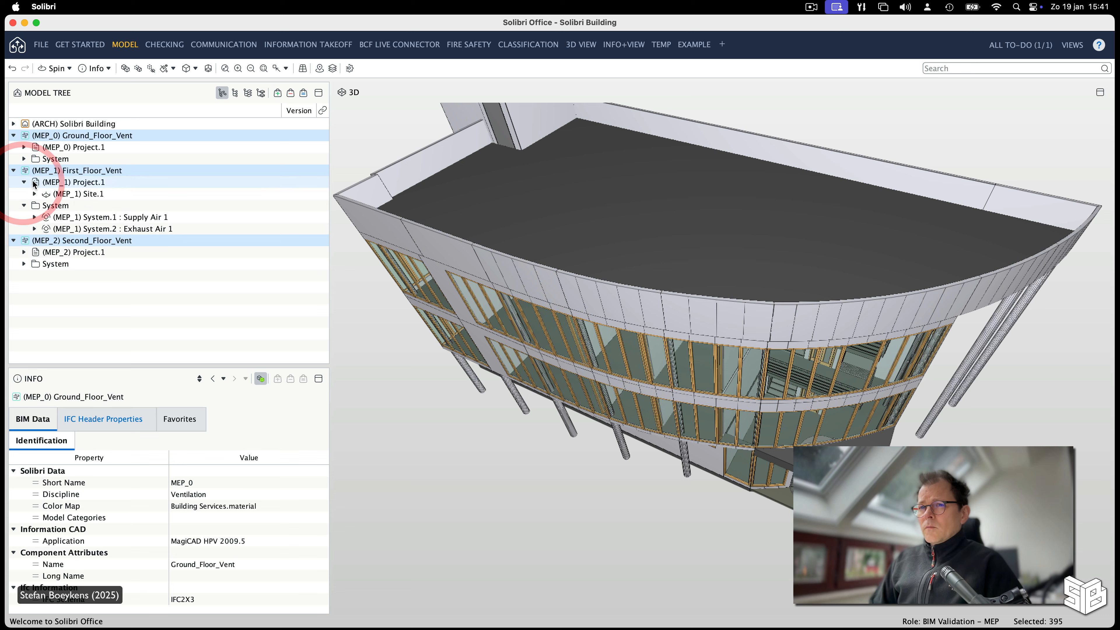
pyautogui.click(84, 124)
pyautogui.click(13, 124)
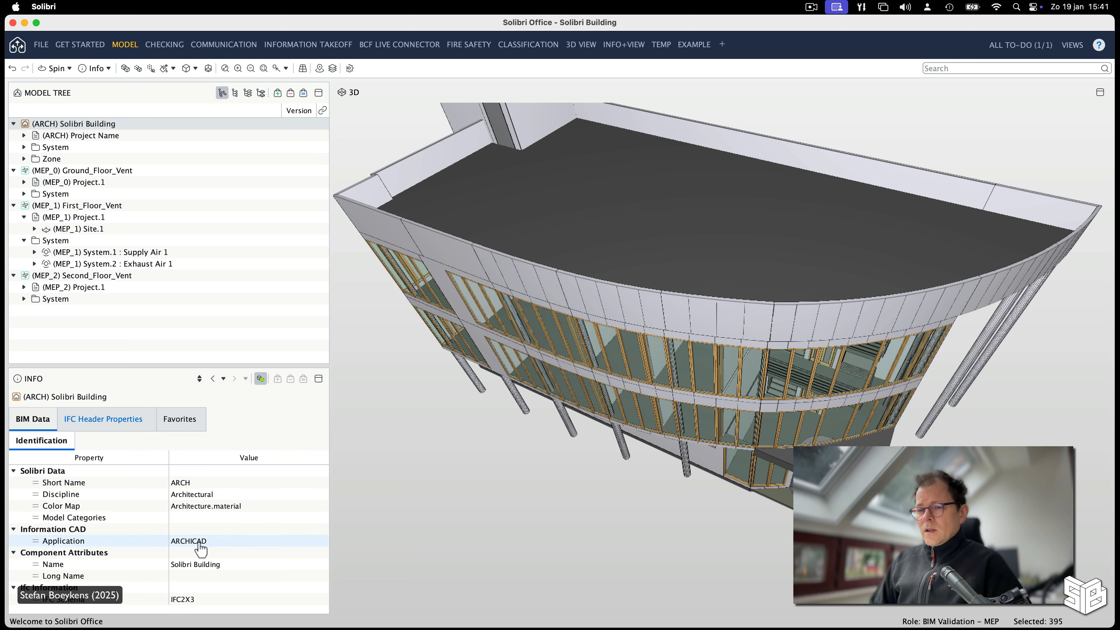
# Show Ground_Floor_Vent's information and expand the Ground_Floor_Vent and Solibri Building hierarchies in the model tree down to their floors.
pyautogui.click(62, 173)
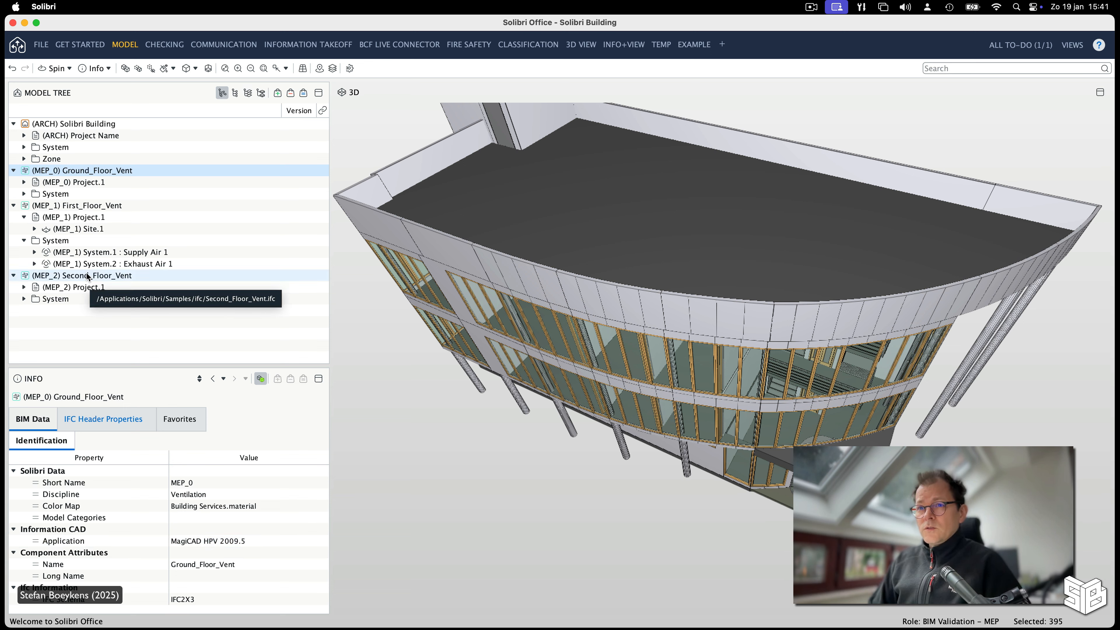
pyautogui.click(24, 182)
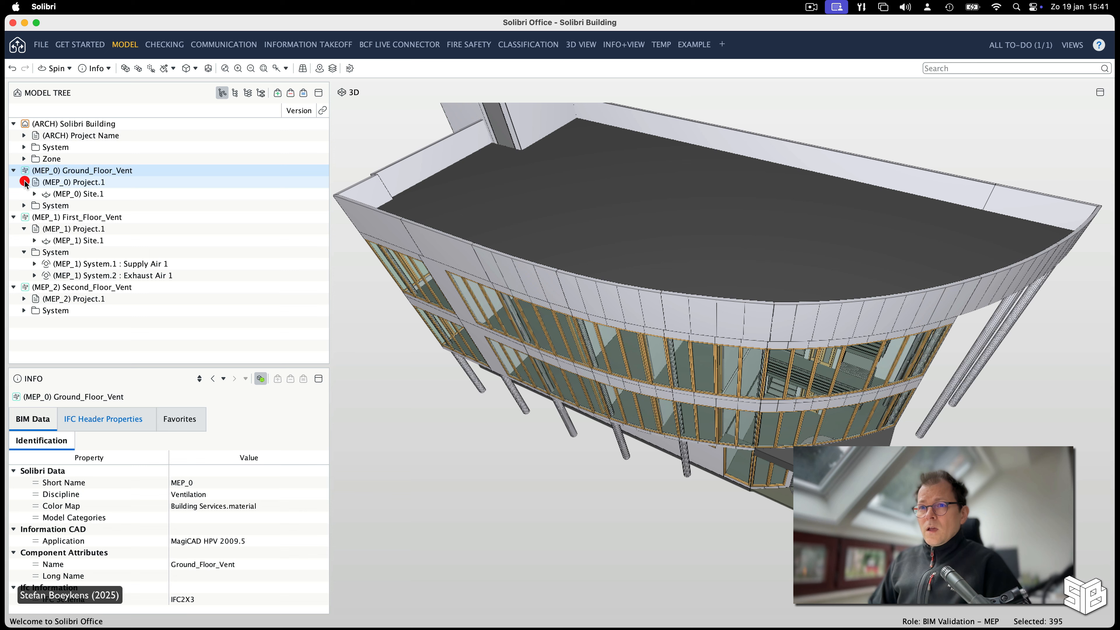
pyautogui.click(34, 193)
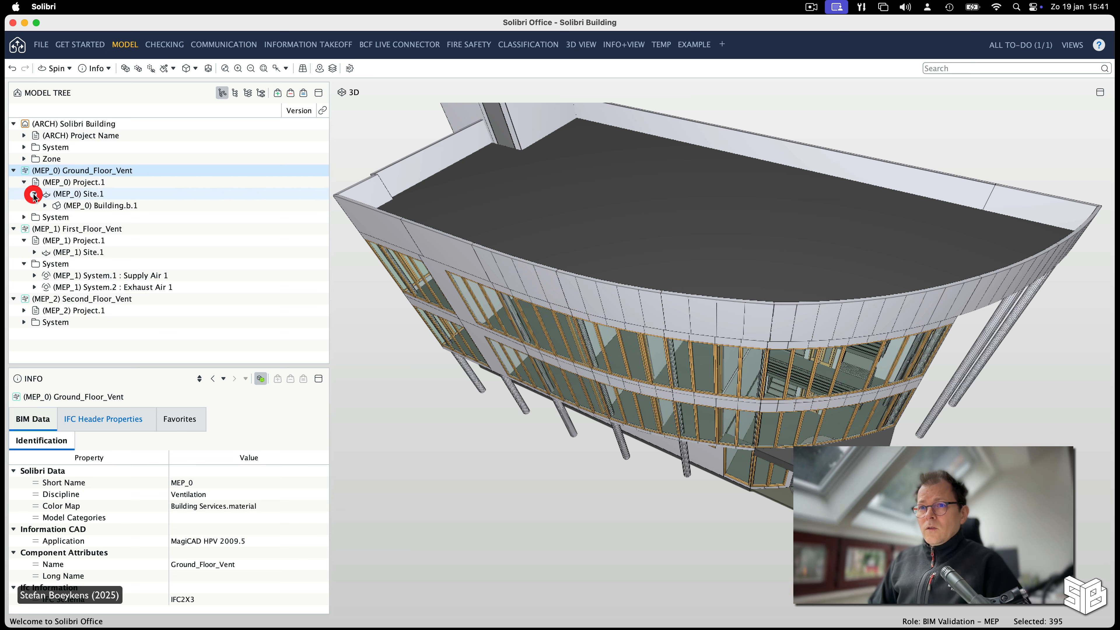
pyautogui.click(24, 135)
pyautogui.click(35, 147)
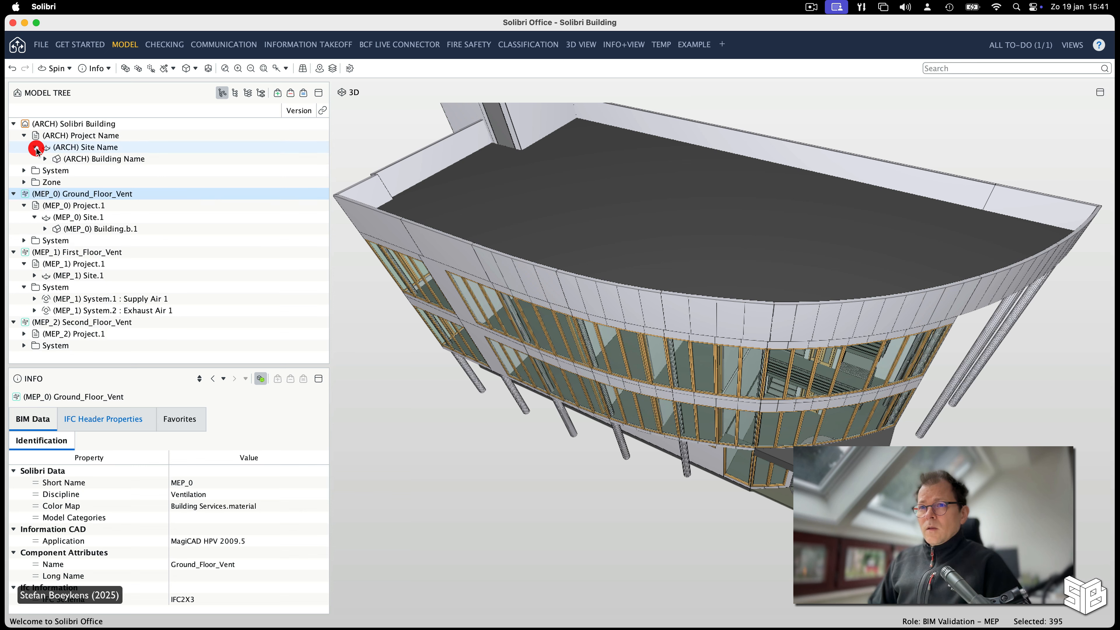
pyautogui.click(44, 159)
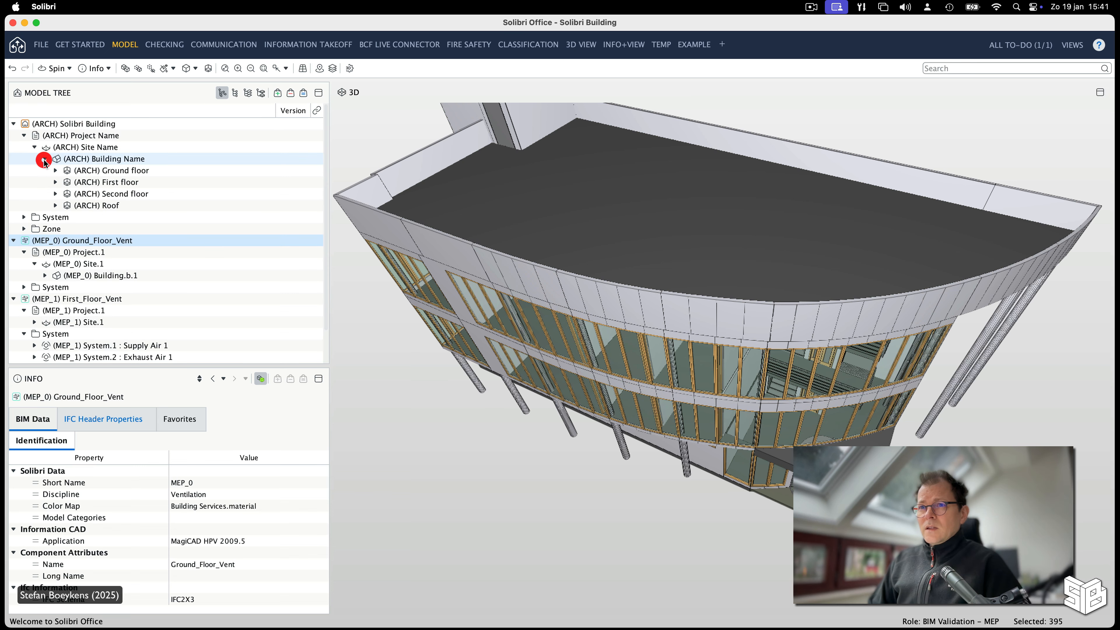
pyautogui.click(45, 275)
pyautogui.click(56, 287)
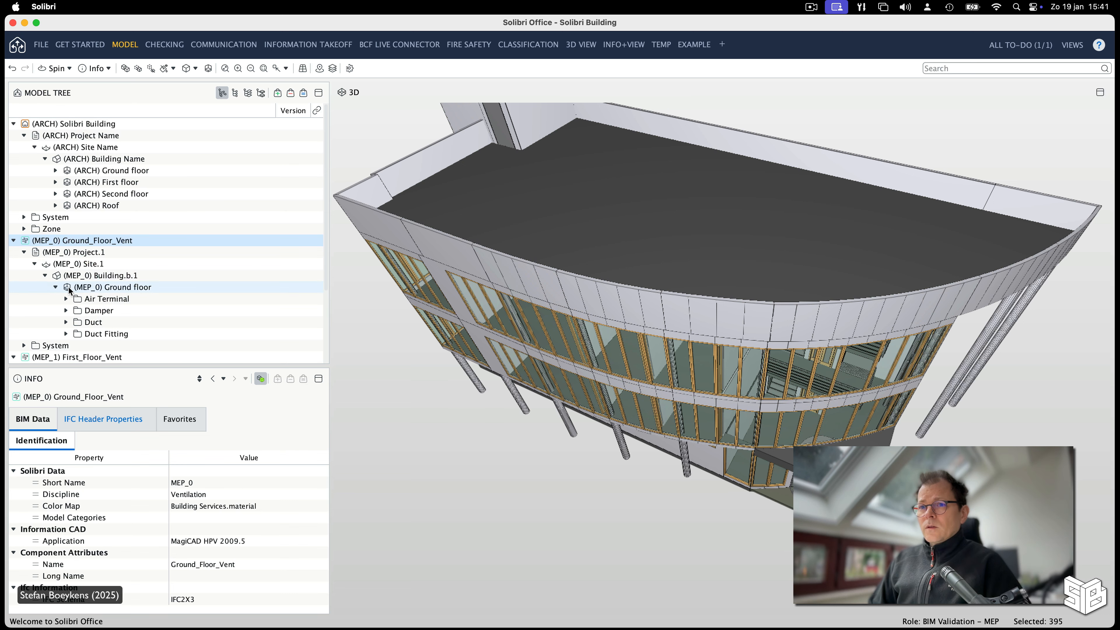
pyautogui.click(53, 286)
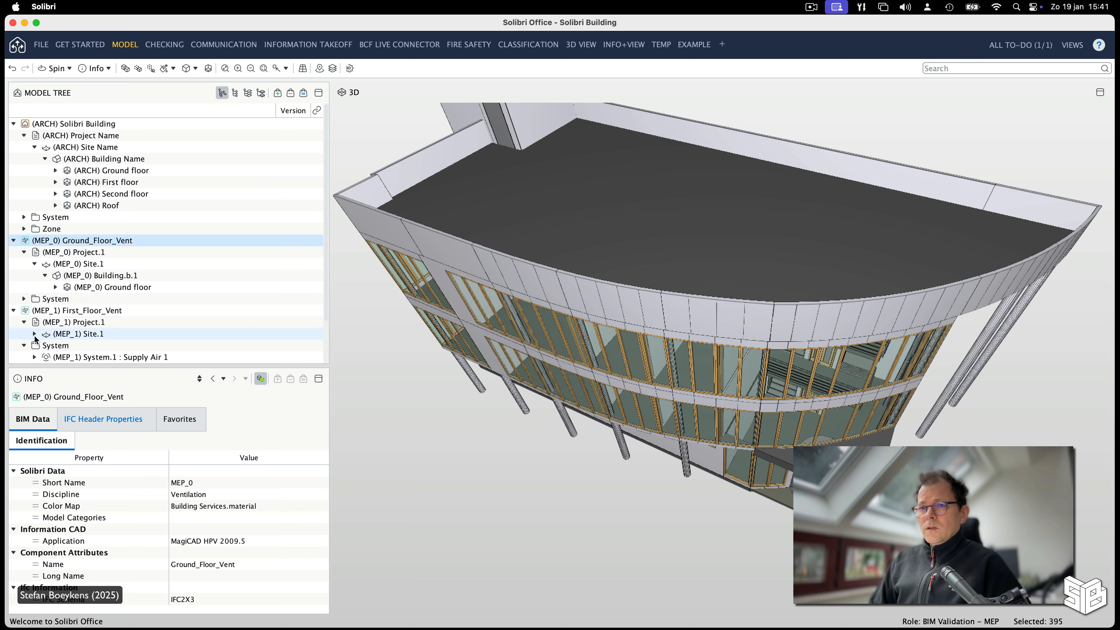
# Expand the First_Floor_Vent and Second_Floor_Vent projects in the model tree through site and building down to their floors.
pyautogui.click(45, 346)
pyautogui.scroll(-2, 157, 334)
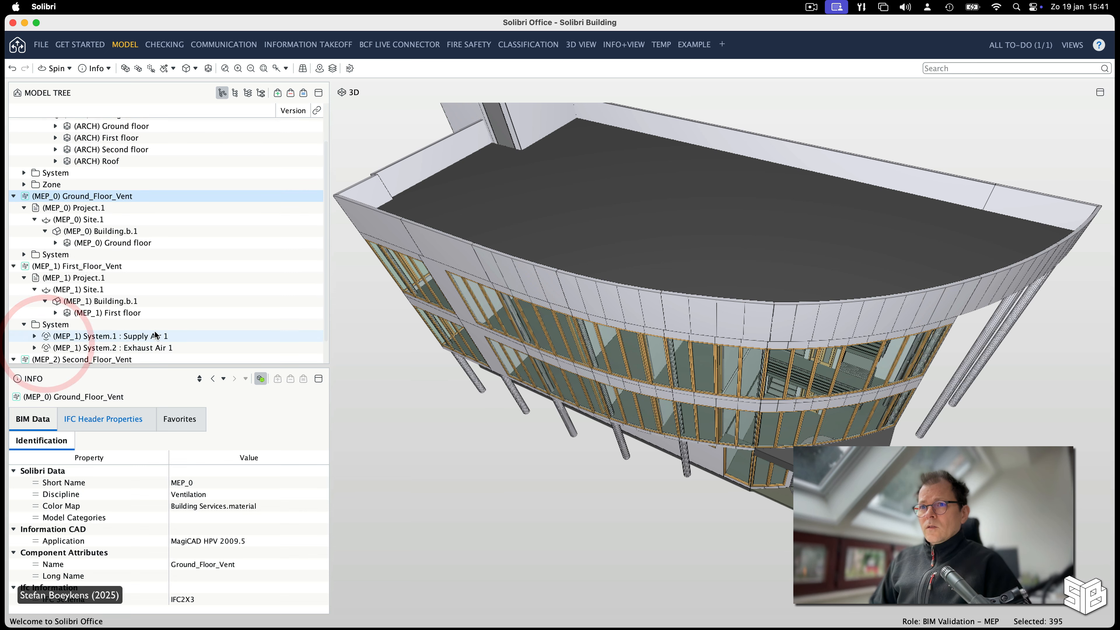
pyautogui.scroll(-1, 157, 335)
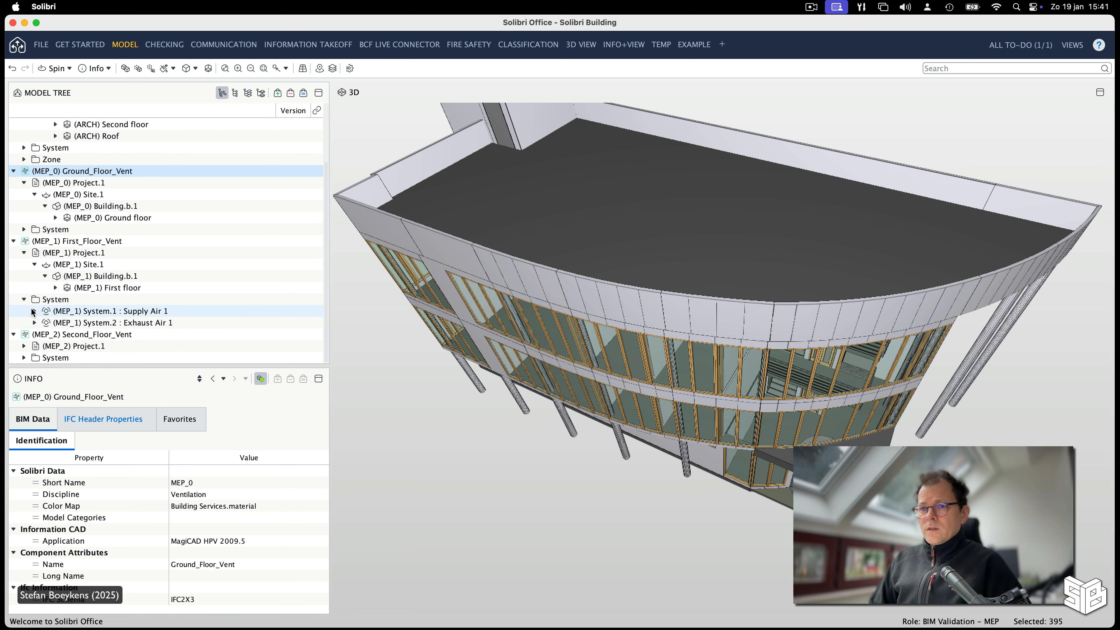
pyautogui.scroll(-1, 126, 323)
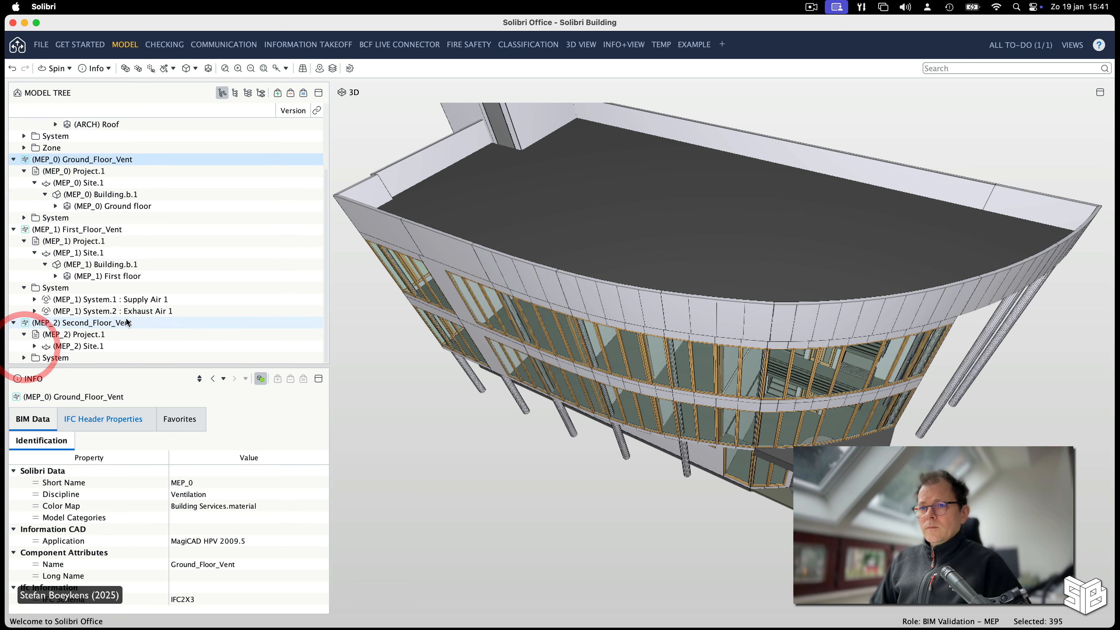
pyautogui.click(35, 345)
pyautogui.scroll(-1, 84, 326)
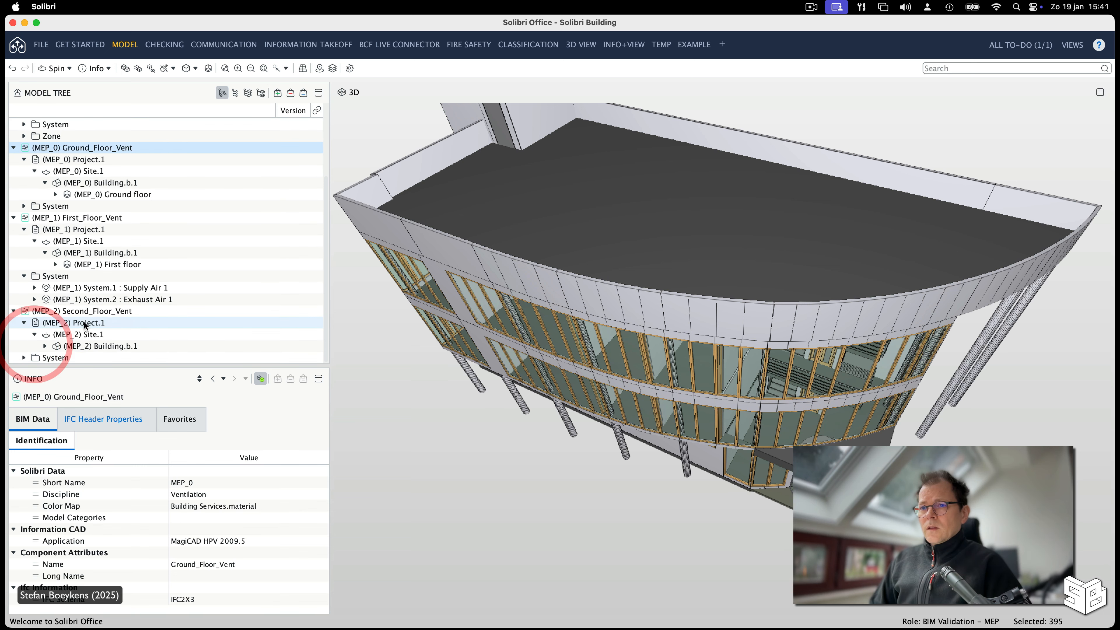
pyautogui.click(45, 345)
pyautogui.scroll(-1, 88, 349)
# Select the MEP_2 Second floor, MEP_1 First floor and MEP_0 Ground floor together in the model tree.
pyautogui.click(123, 348)
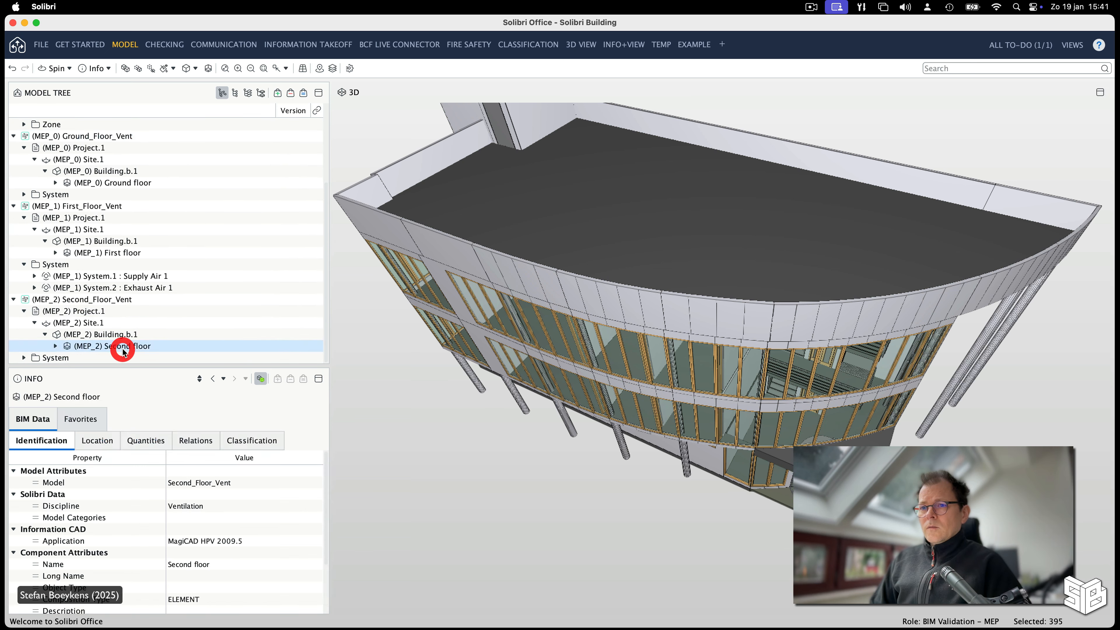
pyautogui.keyDown('super'); pyautogui.click(122, 254); pyautogui.keyUp('super')
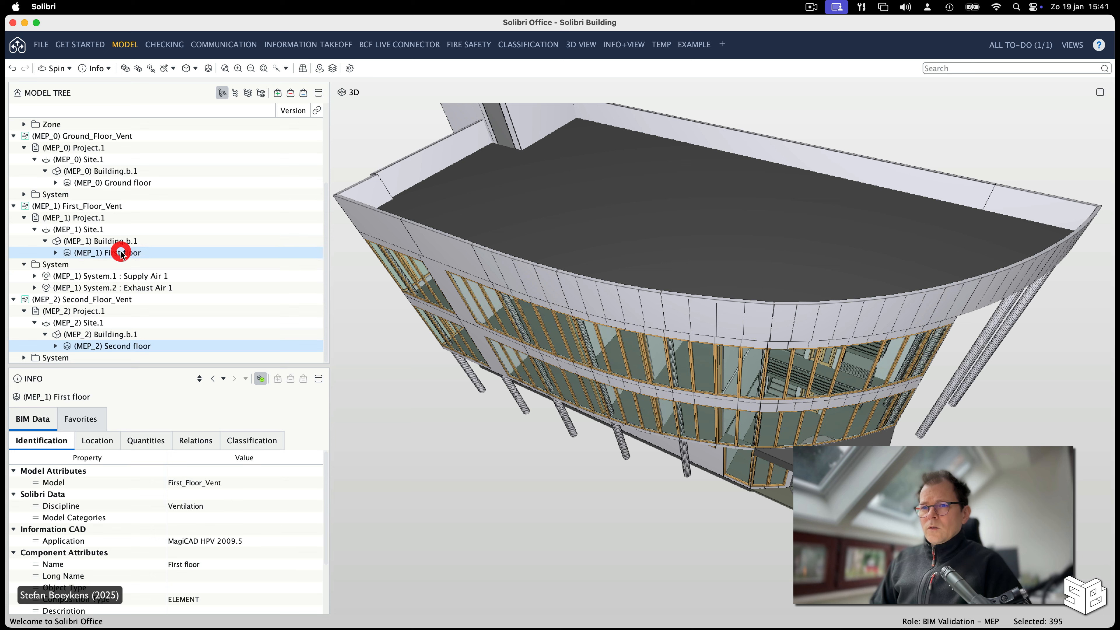
pyautogui.keyDown('super'); pyautogui.click(114, 183); pyautogui.keyUp('super')
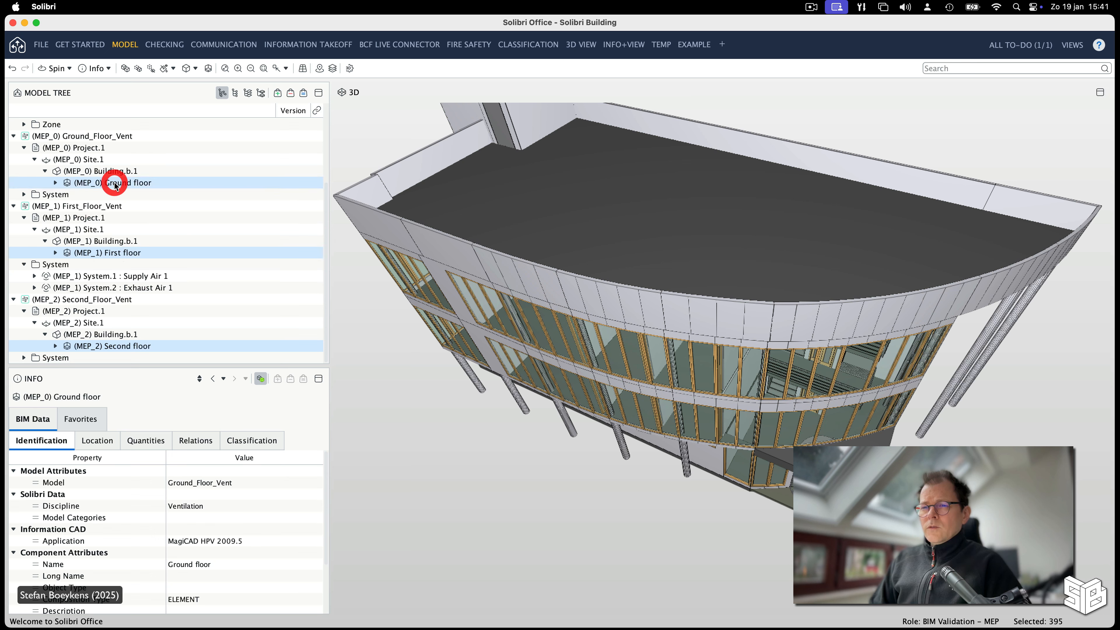
# Switch the model tree to Federated Floors, show the Ground floor's information and expand the Second floor's component categories.
pyautogui.click(261, 93)
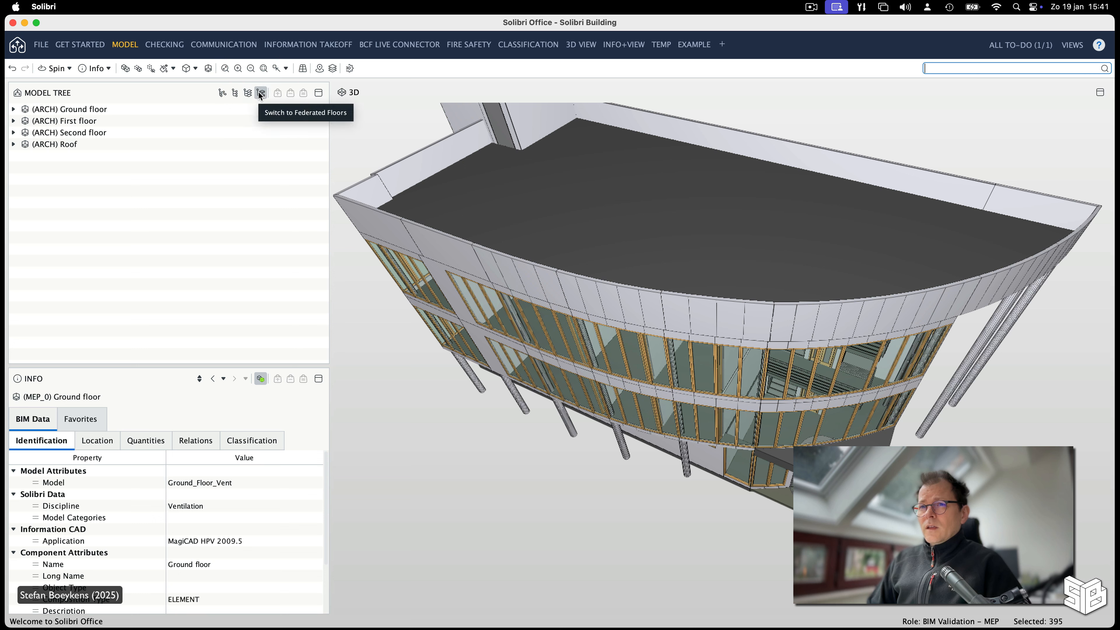
pyautogui.click(78, 111)
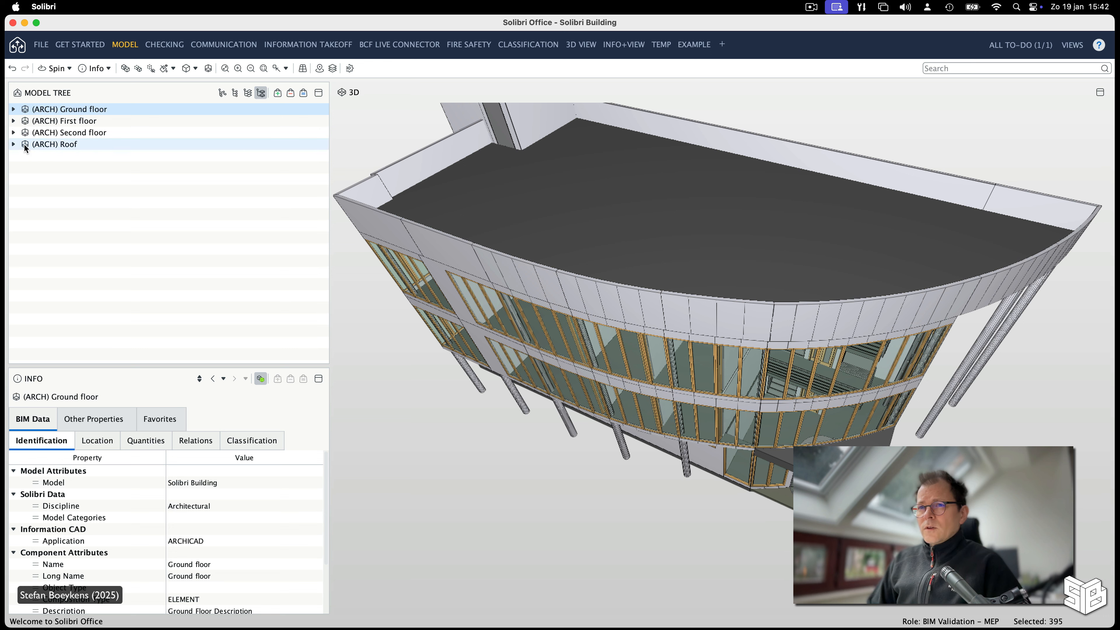
pyautogui.click(13, 133)
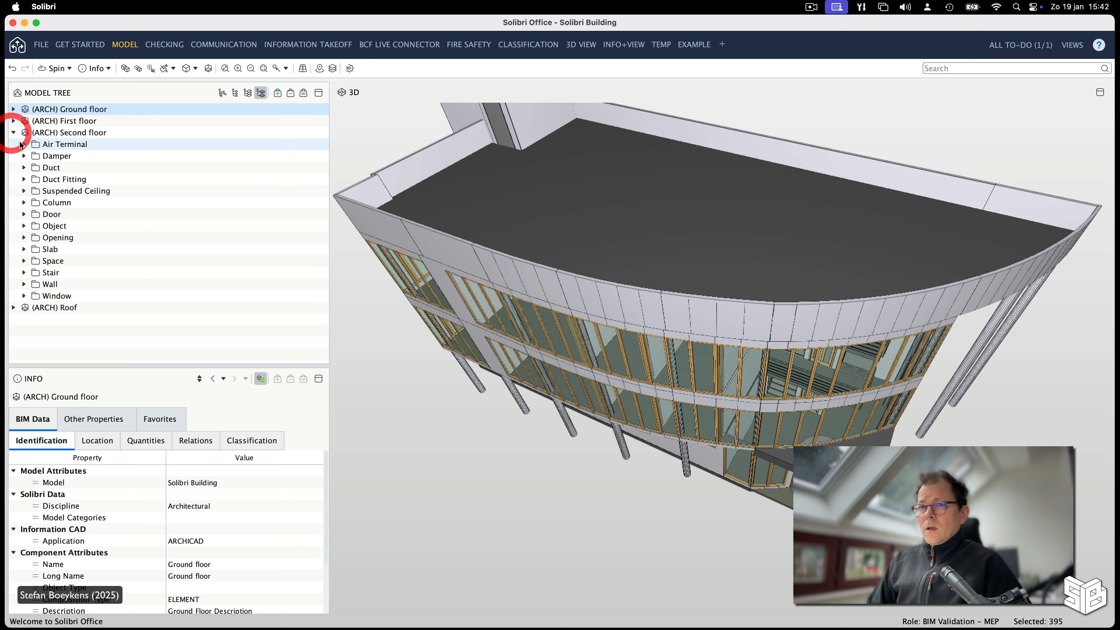
# Isolate the federated Second floor in 3D, inspect its architecture and ductwork from above, and collapse its tree branch.
pyautogui.click(80, 134)
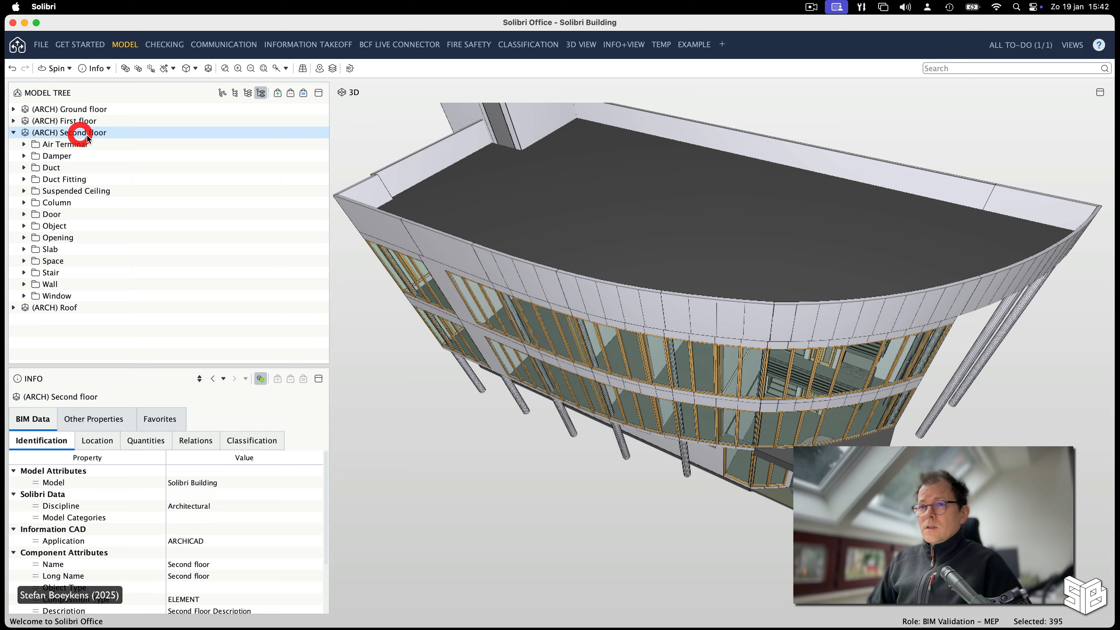
pyautogui.click(304, 94)
pyautogui.moveTo(538, 215); pyautogui.dragTo(667, 256)
pyautogui.moveTo(664, 256); pyautogui.dragTo(640, 287, button='middle')
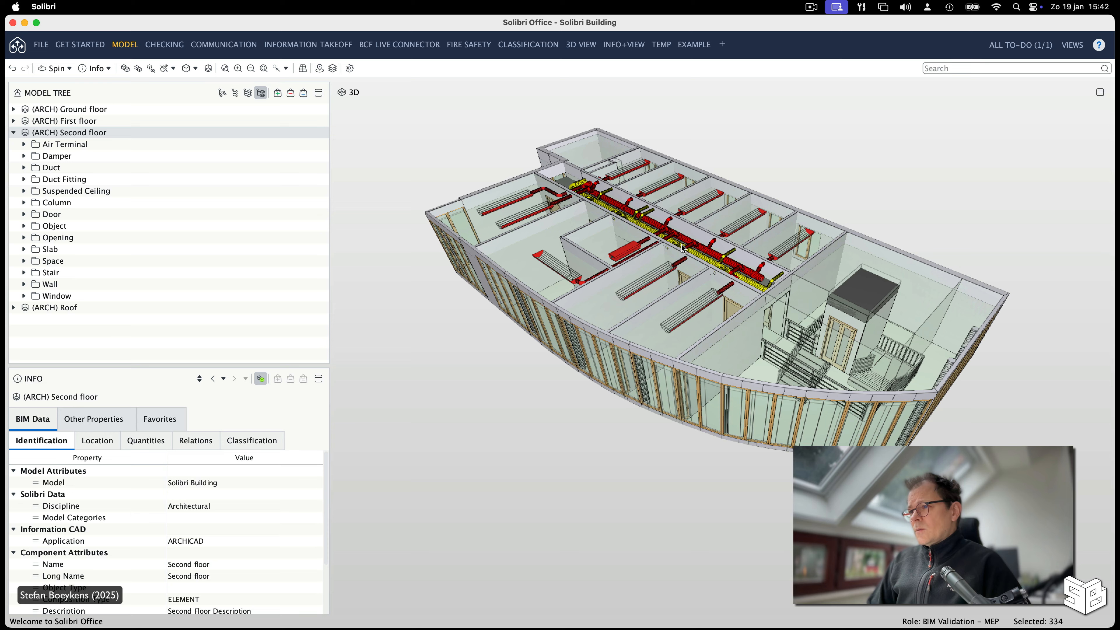
pyautogui.moveTo(683, 272)
pyautogui.mouseDown()
pyautogui.moveTo(775, 130)
pyautogui.moveTo(701, 264)
pyautogui.mouseUp()
pyautogui.click(14, 132)
# Start saving the combined model as a new file and browse to the Solibri_2025 folder inside the user's Movies folder.
pyautogui.click(40, 46)
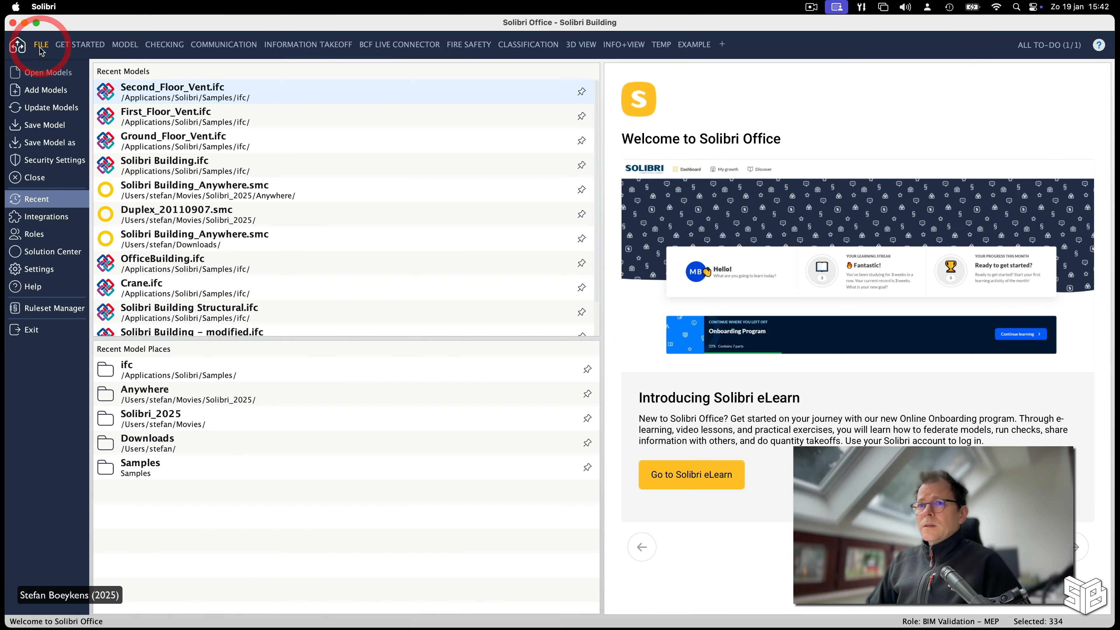
pyautogui.click(52, 142)
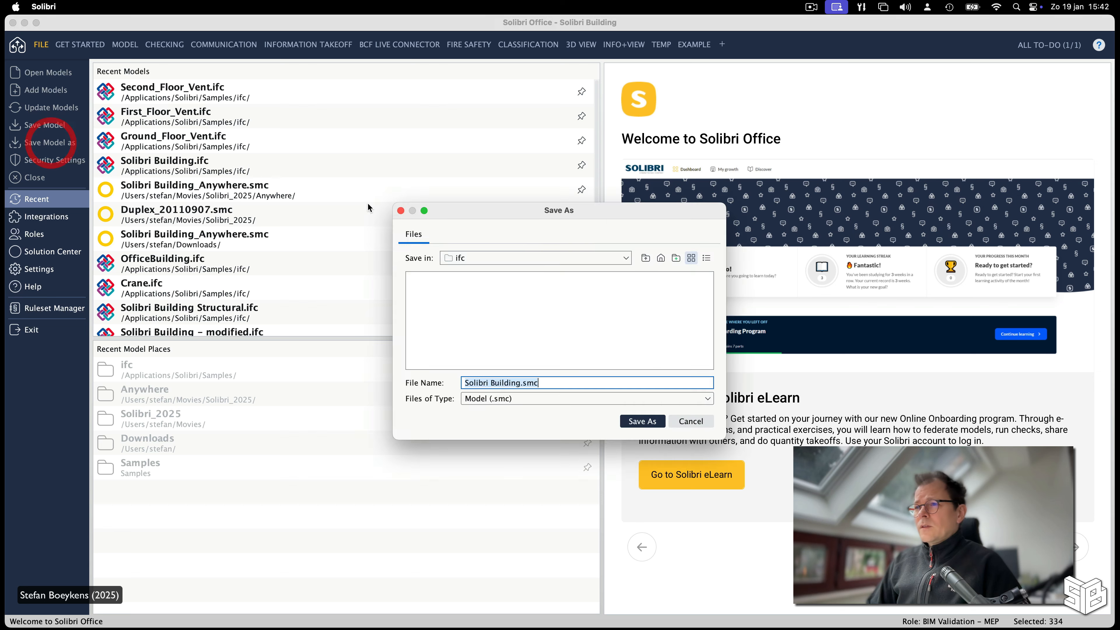
pyautogui.click(625, 258)
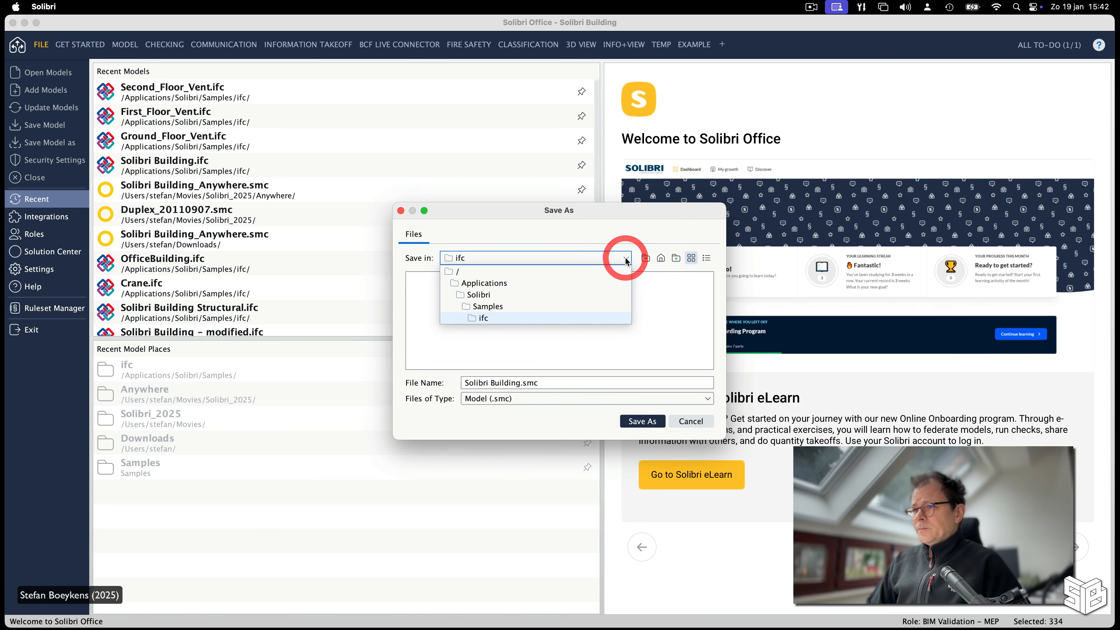
pyautogui.click(595, 271)
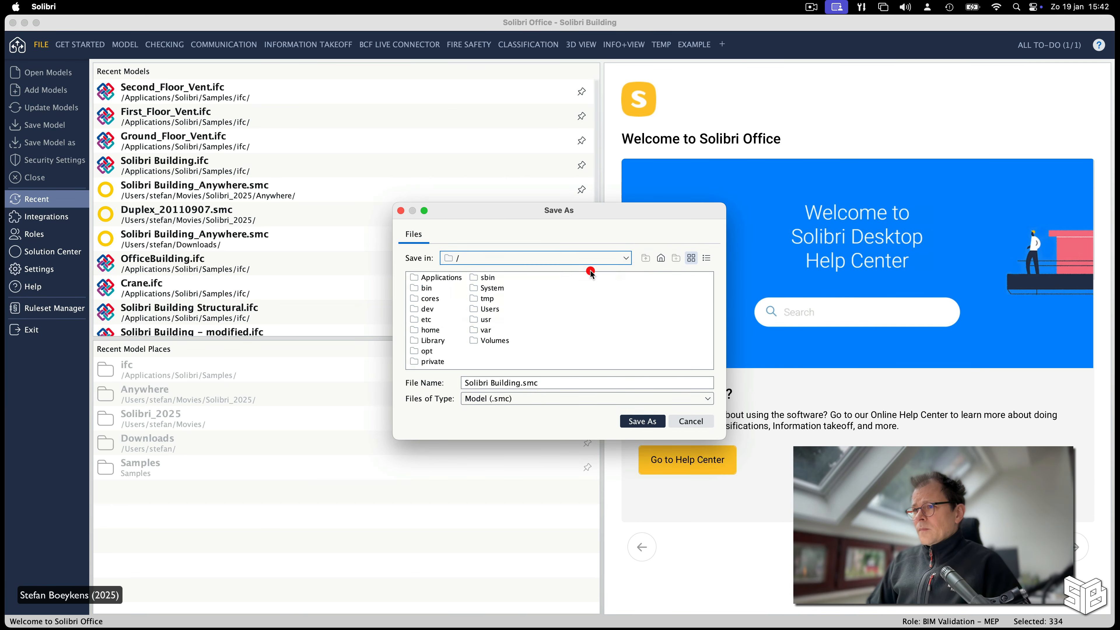
pyautogui.doubleClick(493, 308)
pyautogui.doubleClick(431, 287)
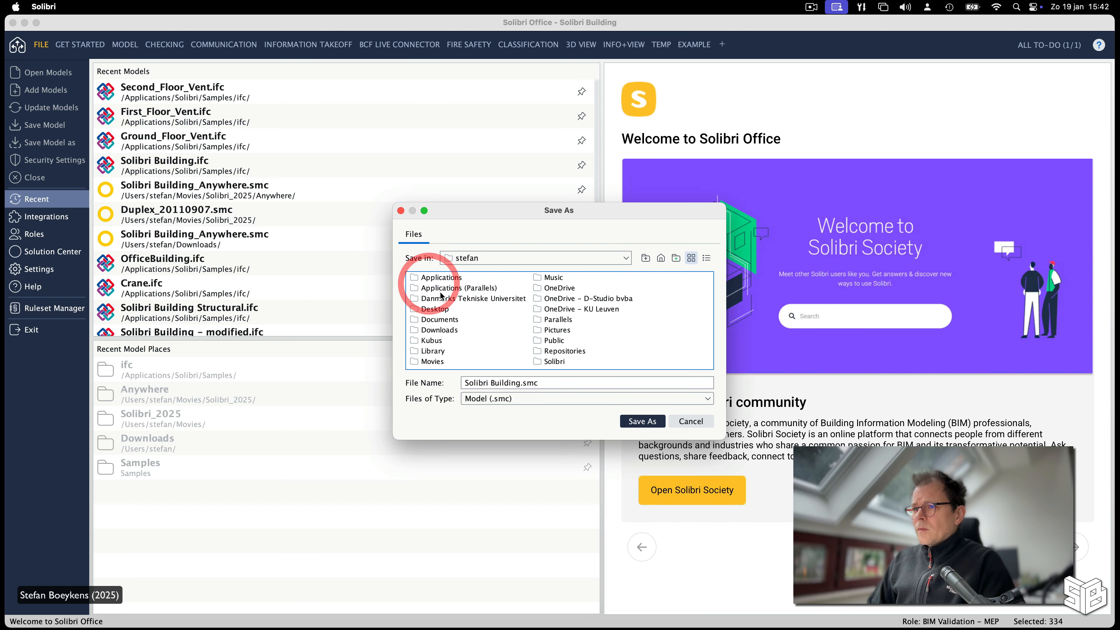
pyautogui.doubleClick(434, 360)
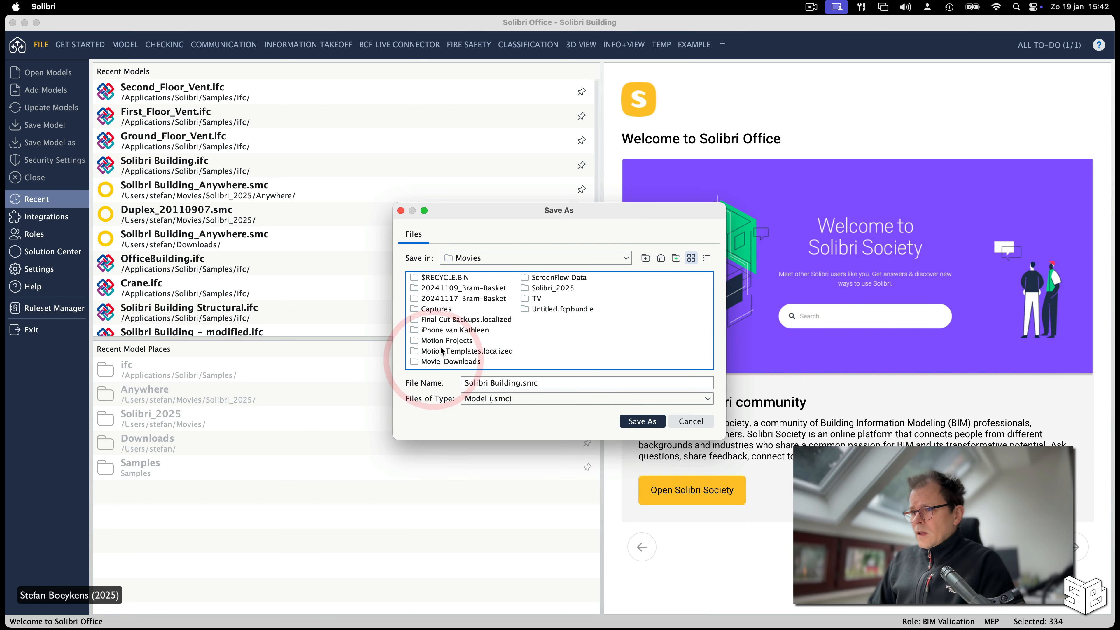
pyautogui.doubleClick(549, 290)
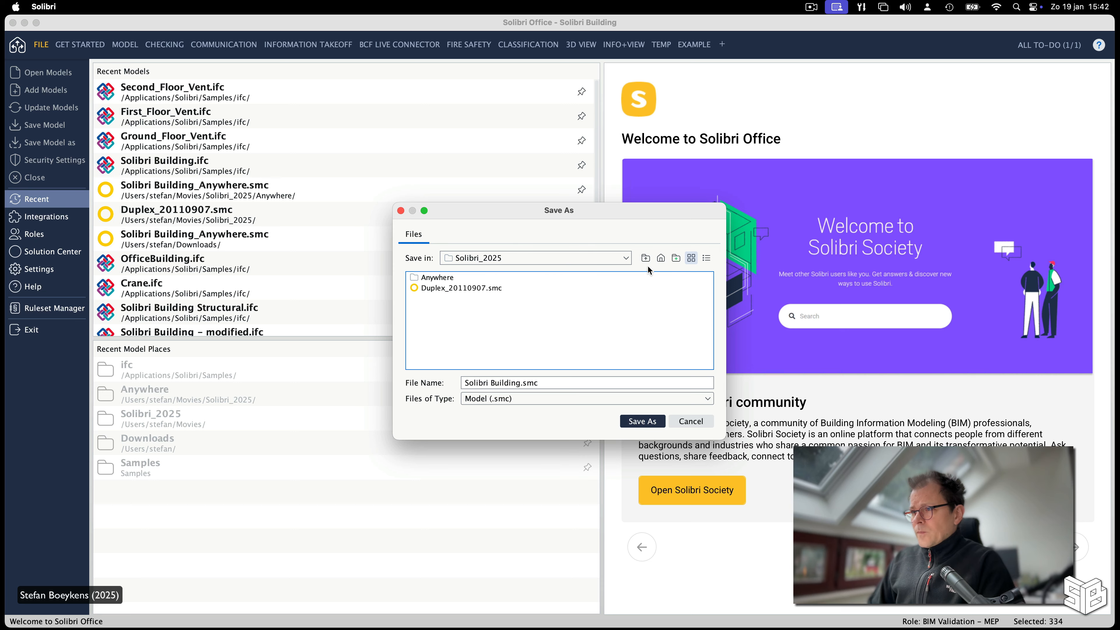
# Create a new folder named Site-Office inside Solibri_2025 and open it as the save location.
pyautogui.click(676, 259)
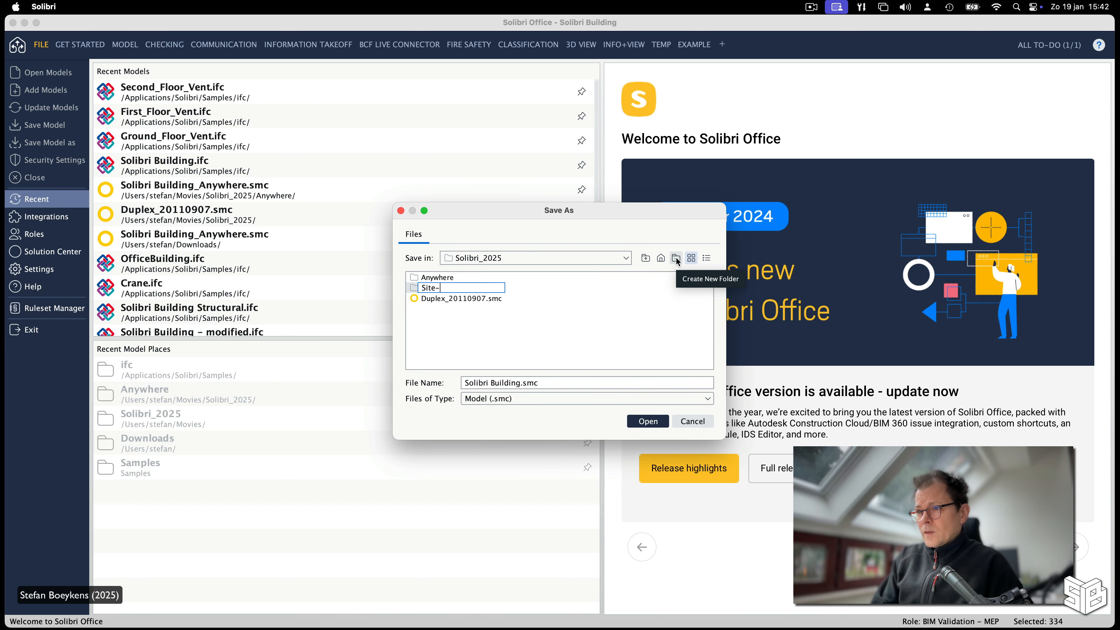
pyautogui.press('Return')
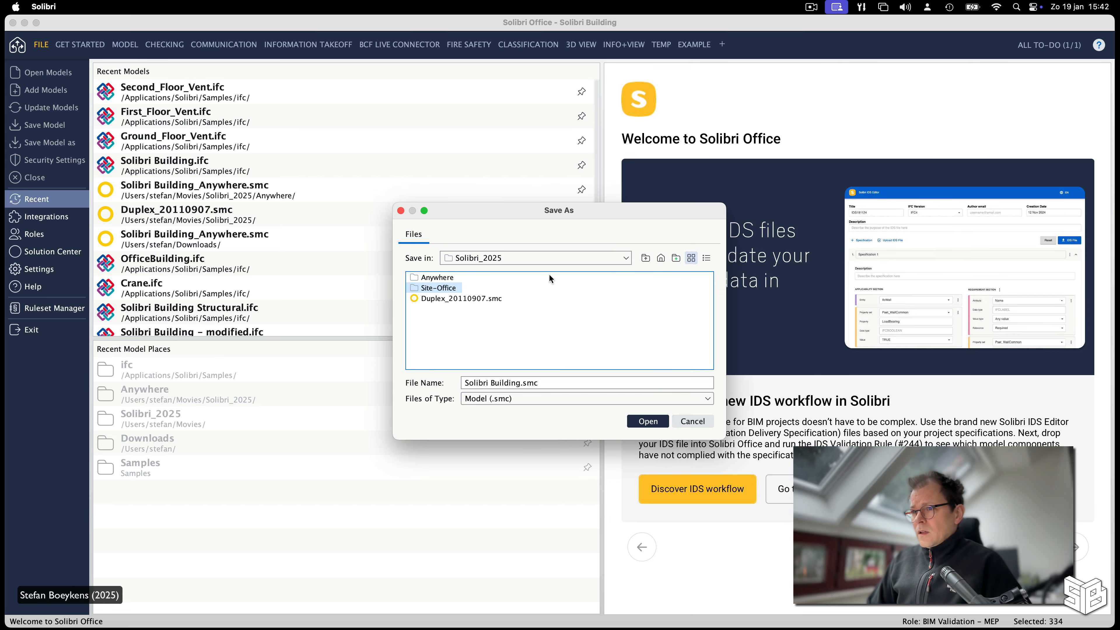
pyautogui.doubleClick(443, 290)
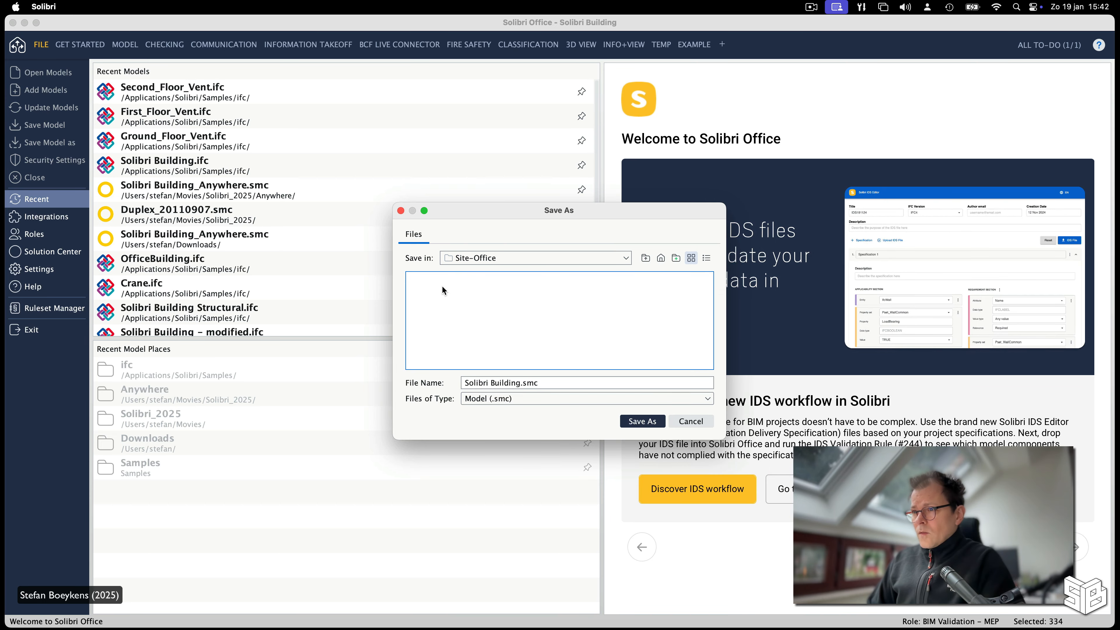
# Save the model as Solibri Building_Coordination.smc in the Site-Office folder and return to the Model layout.
pyautogui.click(518, 383)
pyautogui.write('_')
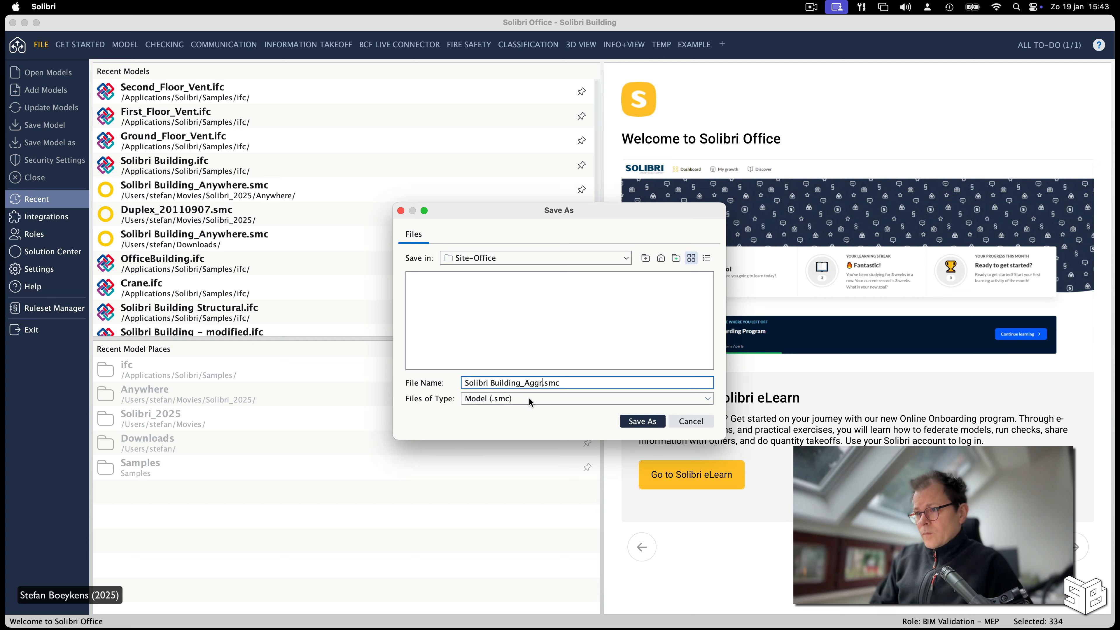
pyautogui.write('Coordination')
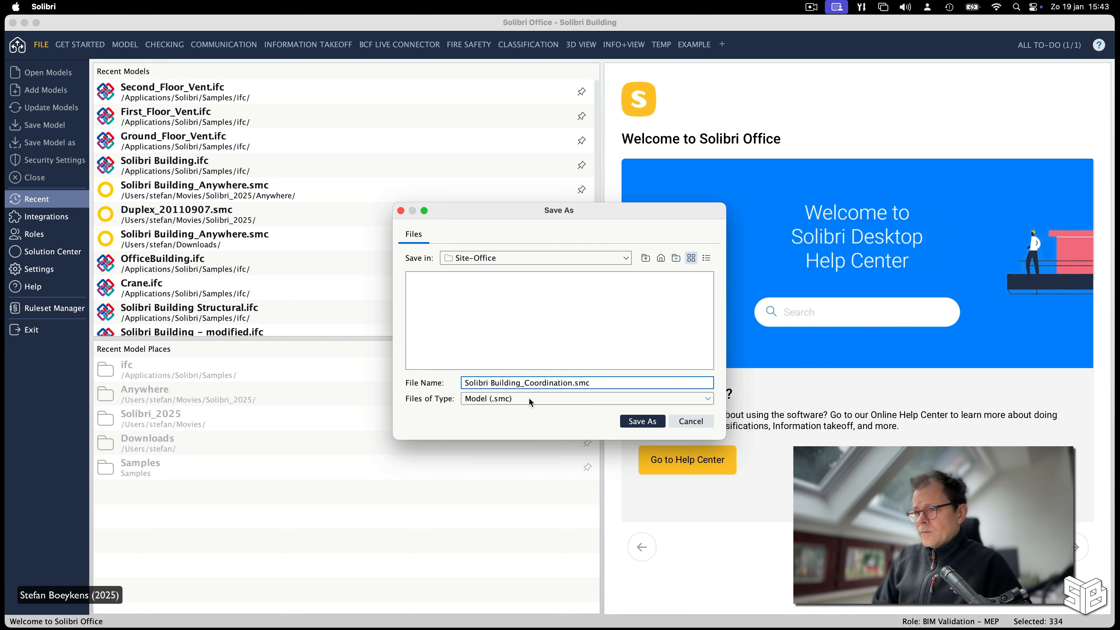
pyautogui.press('Return')
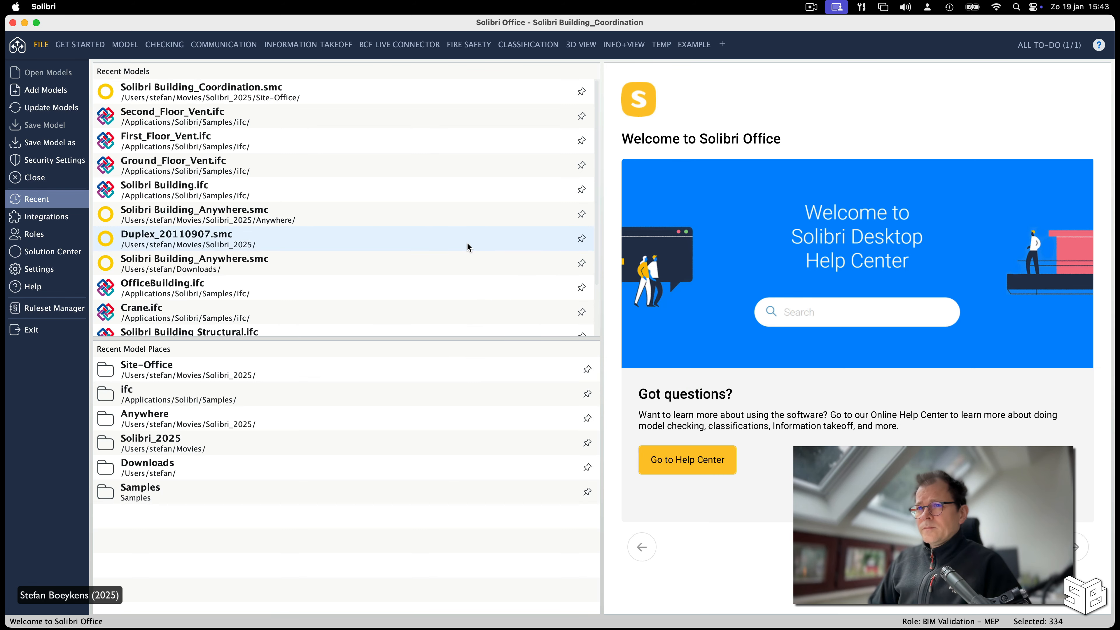
pyautogui.click(122, 45)
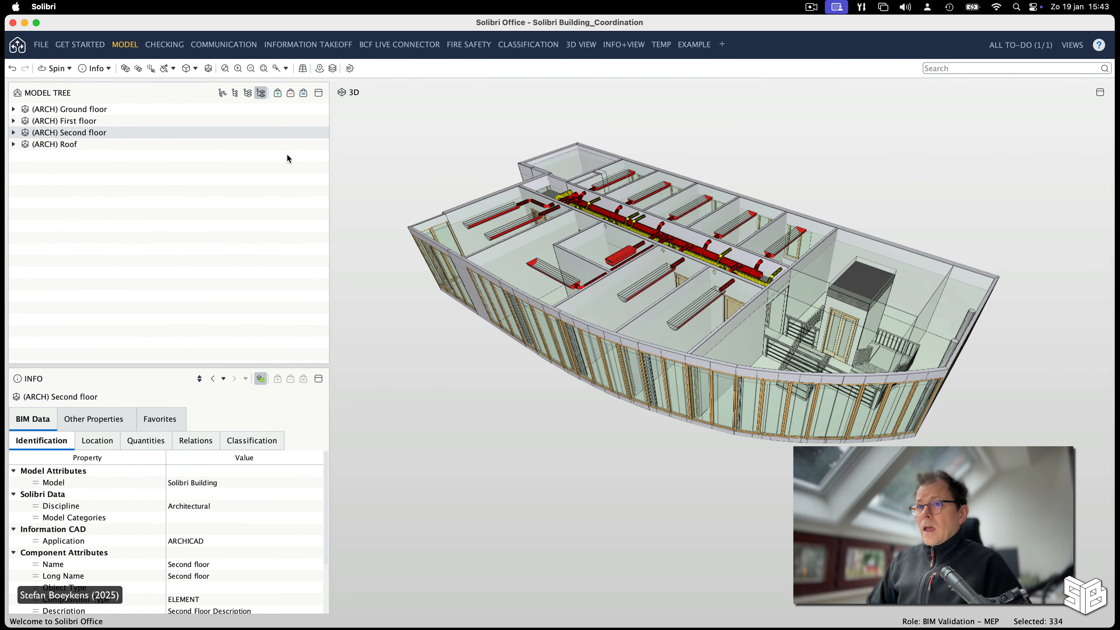